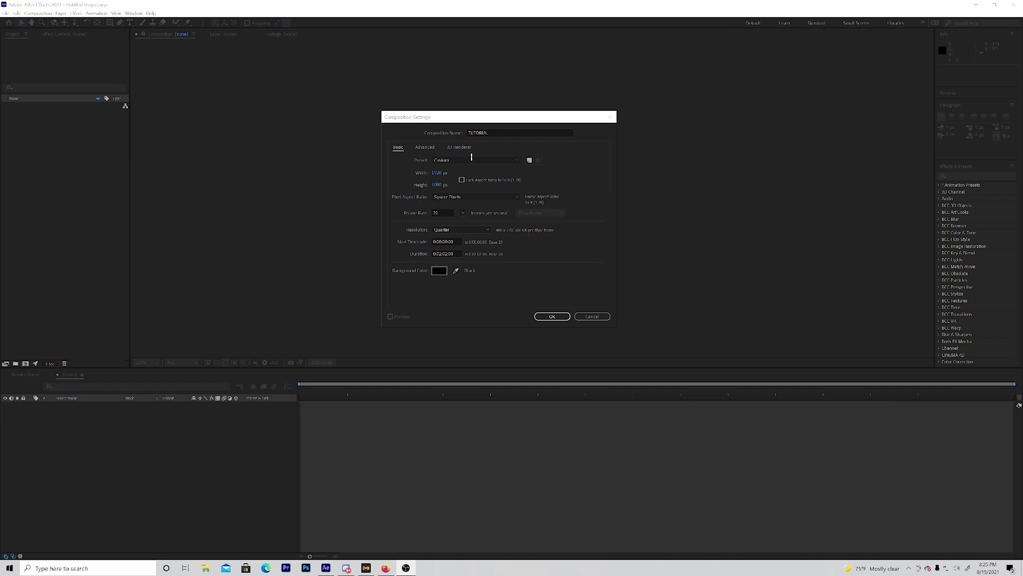
Create the TUTORIAL composition with a frame rate of 24 frames per second.
left_click(449, 212)
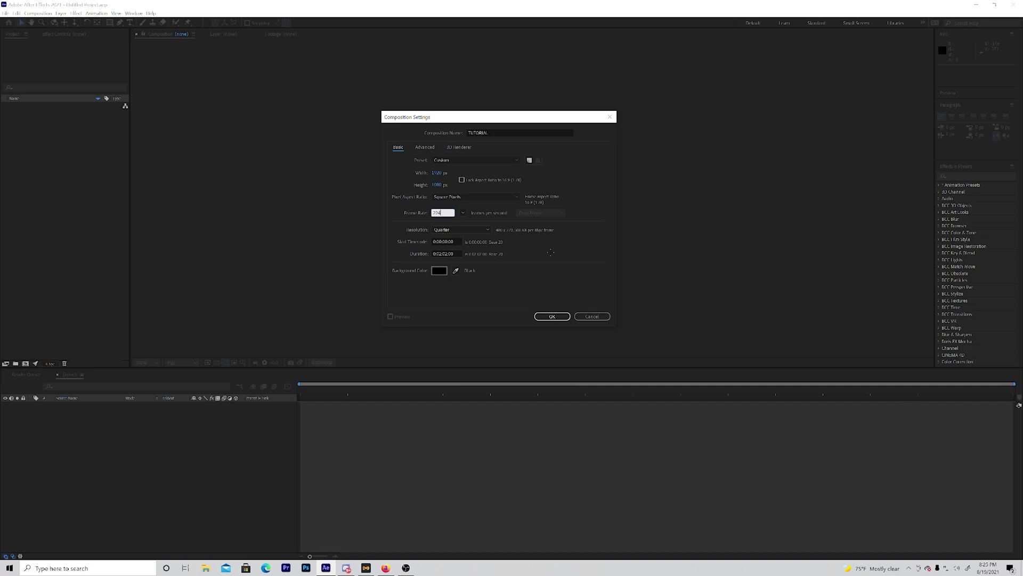
type("24")
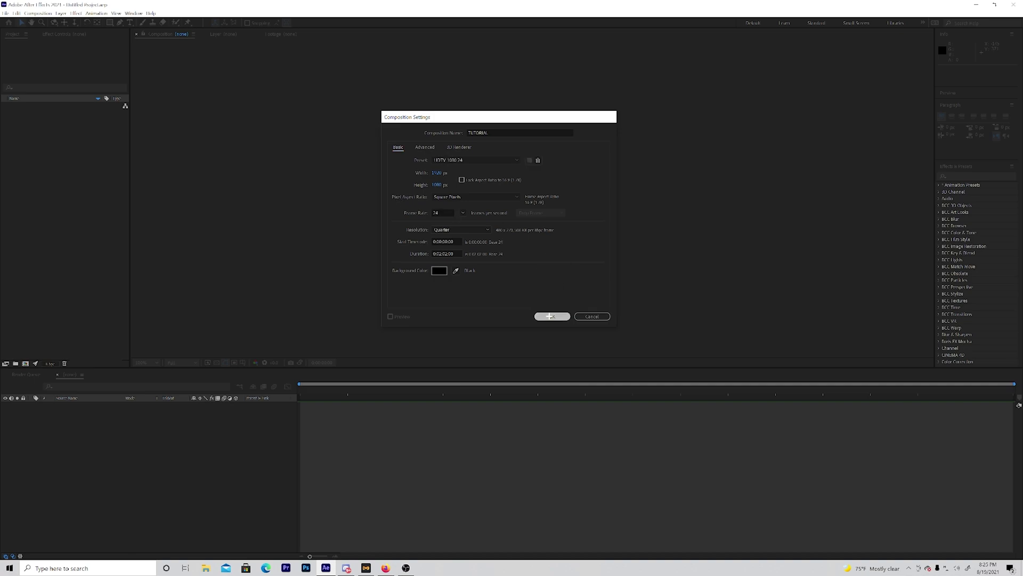
left_click(552, 316)
Start importing footage files and browse up from the Cinematics folder to the Montage clips folder.
right_click(64, 180)
mouse_move(134, 214)
left_click(226, 223)
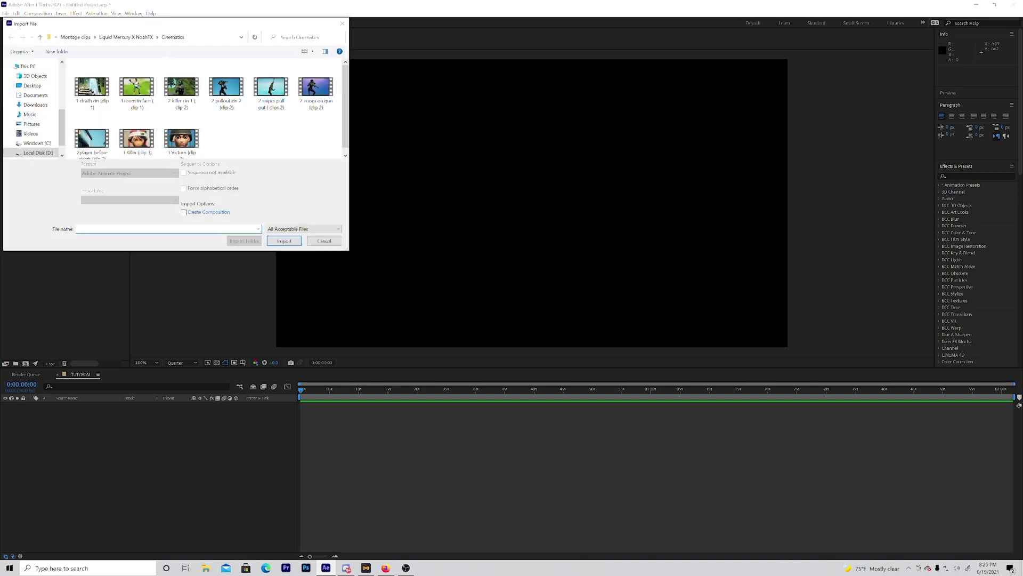
left_click(127, 38)
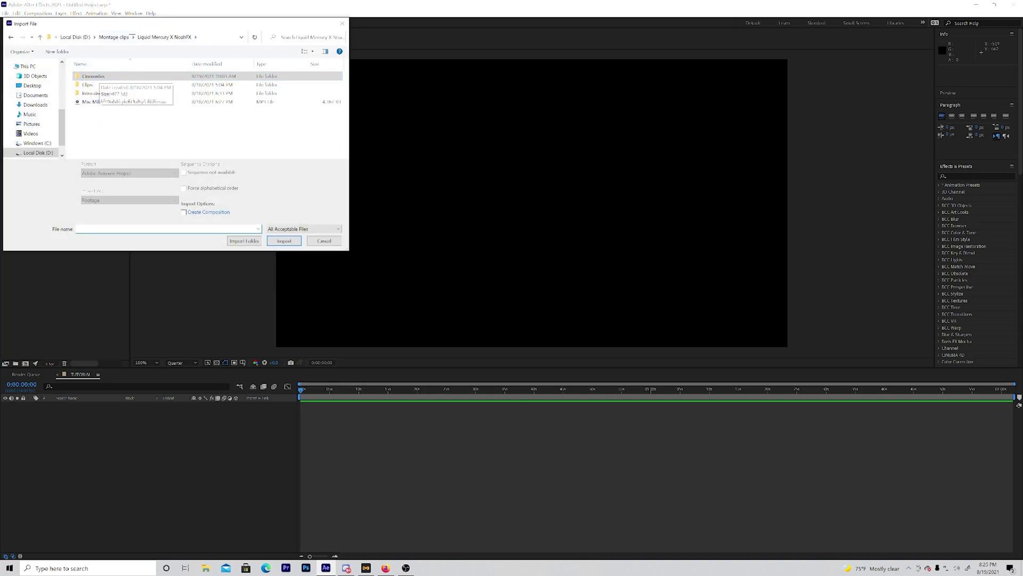
left_click(113, 37)
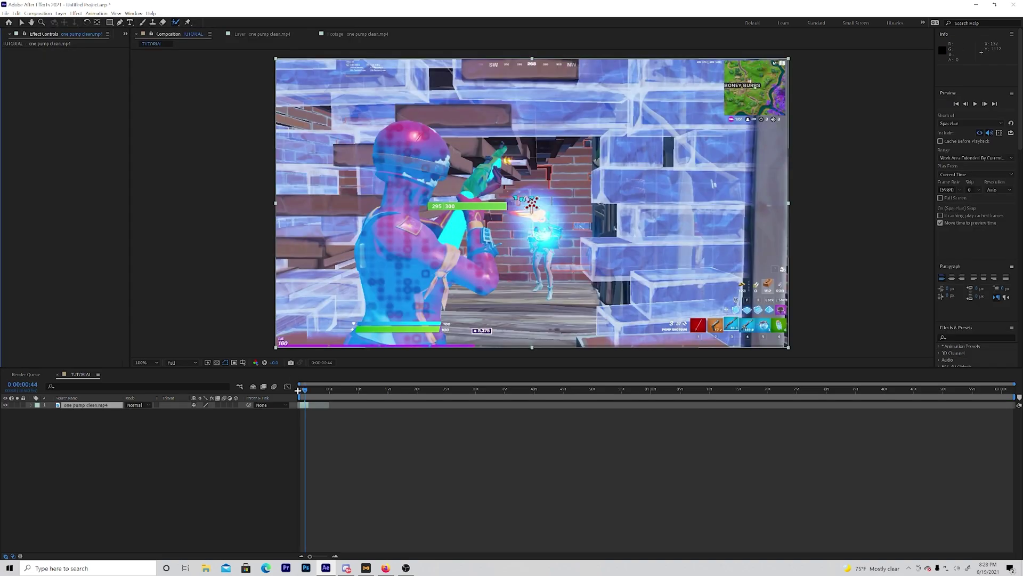
Enable time remapping on the one pump clean.mp4 layer and add a keyframe at the gunshot, 0:00:00:39.
mouse_move(304, 390)
left_mouse_down()
mouse_move(331, 397)
mouse_move(314, 390)
left_mouse_up()
key("=")
key("=")
key("=")
key("ctrl+alt+t")
mouse_move(315, 390)
left_mouse_down()
mouse_move(338, 389)
mouse_move(308, 389)
mouse_move(331, 382)
left_mouse_up()
left_click(11, 411)
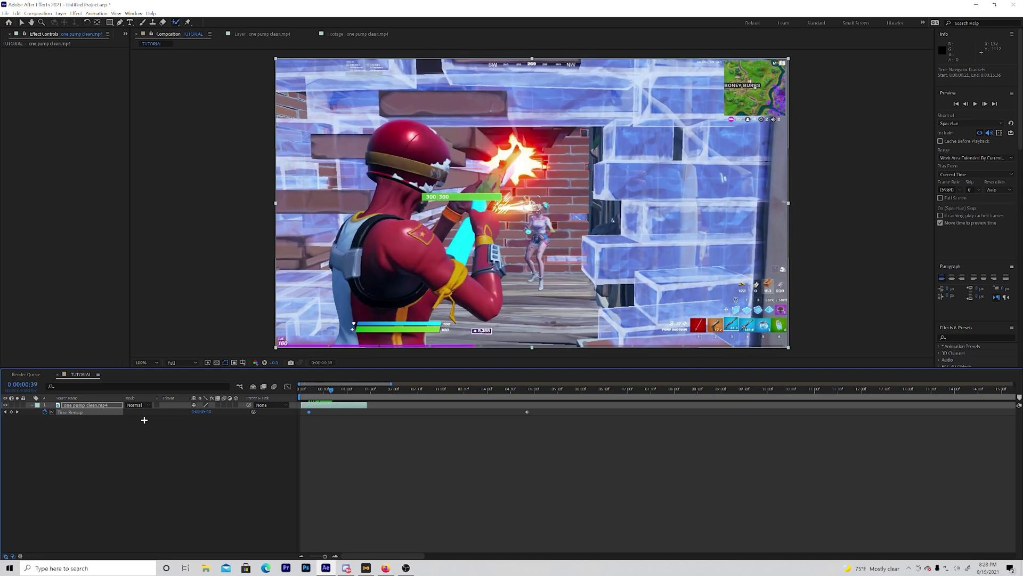
Add a Time Remap keyframe after the elimination and trim the clip's end just past it.
key("Home")
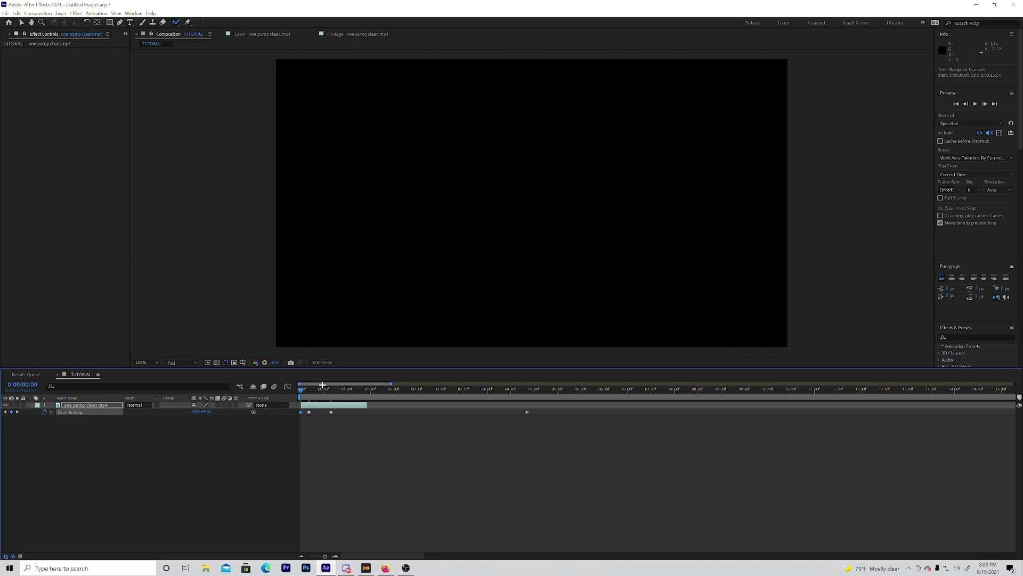
left_click_drag(301, 389, 355, 405)
key("space")
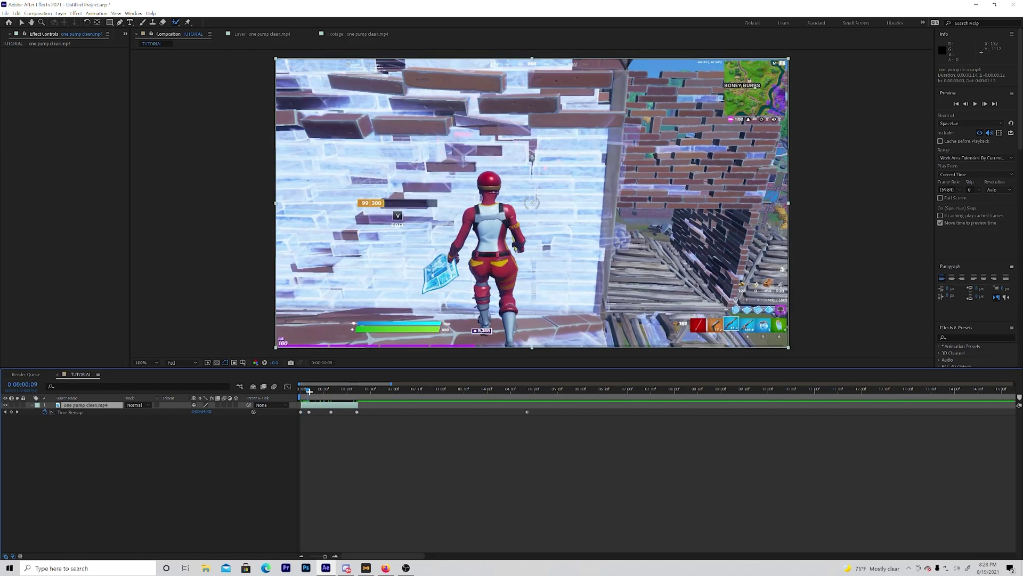
Split the clip at 0:00:00:11 and delete the first and last Time Remap keyframes on the upper layer.
key("ctrl+shift+d")
key("u")
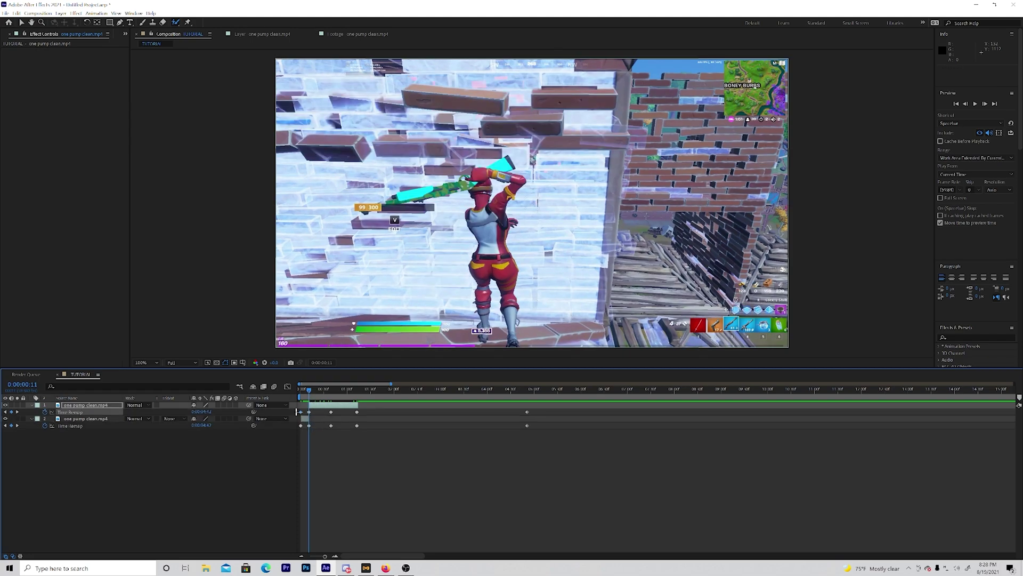
key("Delete")
left_click_drag(525, 415, 575, 410)
key("Delete")
Easy-ease the upper layer's three remaining Time Remap keyframes and show their curve in the graph editor.
left_click_drag(391, 411, 281, 409)
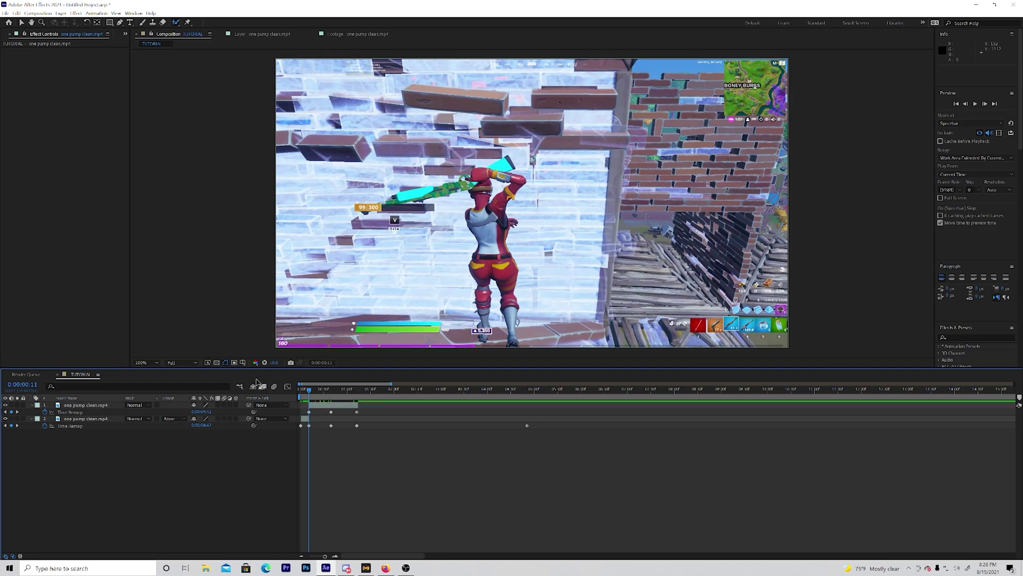
left_click(295, 405)
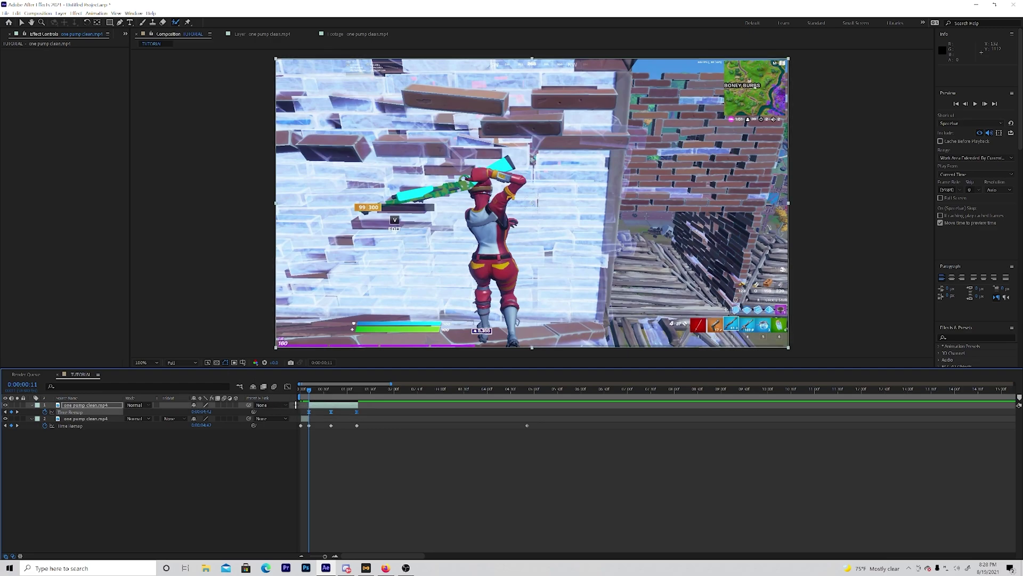
left_click(288, 386)
key("=")
key("=")
key("=")
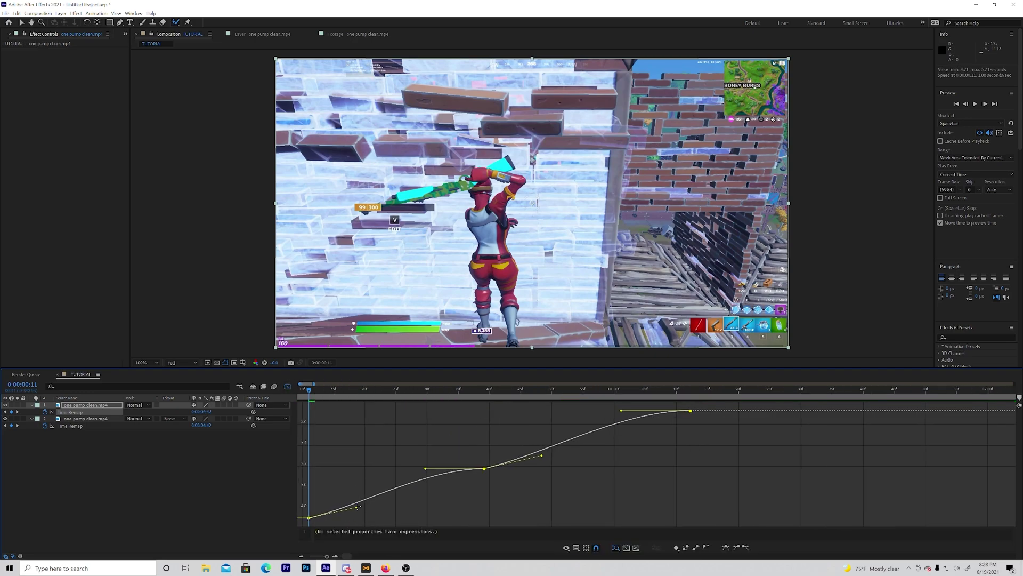
Shape the Time Remap curve with steep handles at the first and middle keyframes and a long ease into the last.
left_click(341, 515)
left_click(309, 518)
left_click_drag(367, 517, 363, 474)
left_click_drag(475, 468, 530, 510)
left_click_drag(602, 467, 541, 425)
left_click_drag(672, 411, 539, 440)
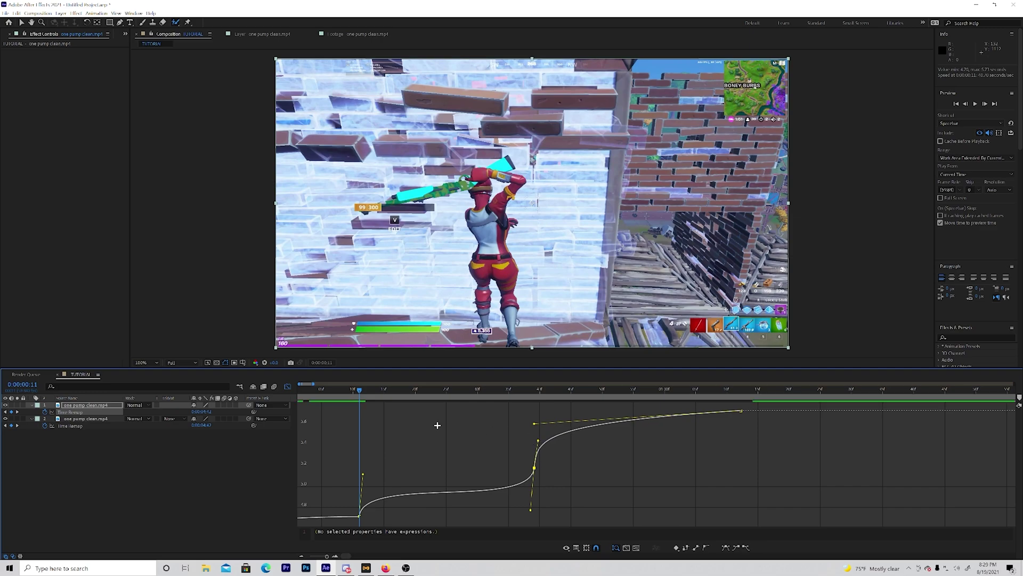
Enable frame blending on both clip layers and slightly shorten the first Time Remap keyframe's outgoing handle.
left_click(218, 419)
left_click(218, 405)
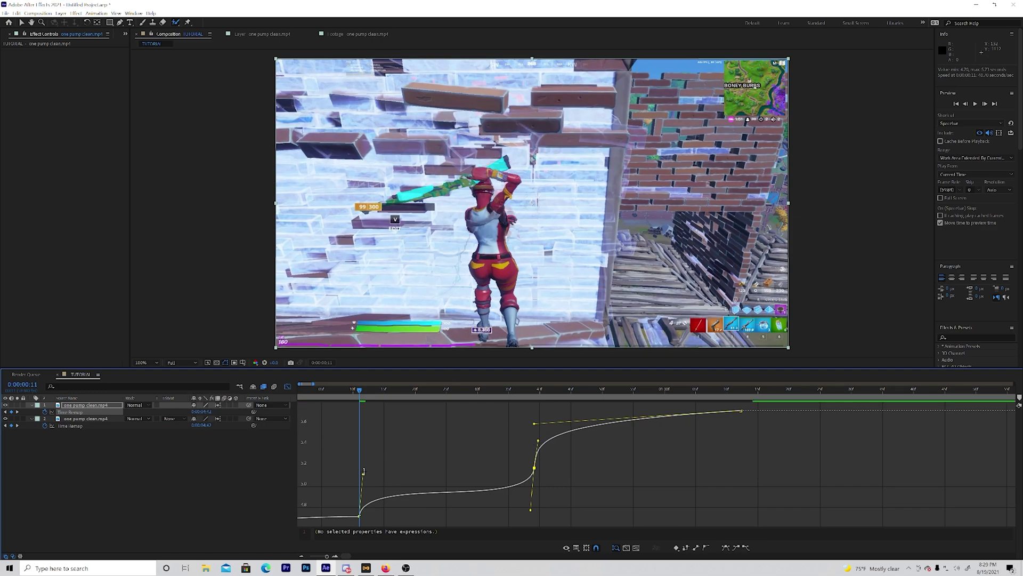
left_click_drag(362, 475, 364, 485)
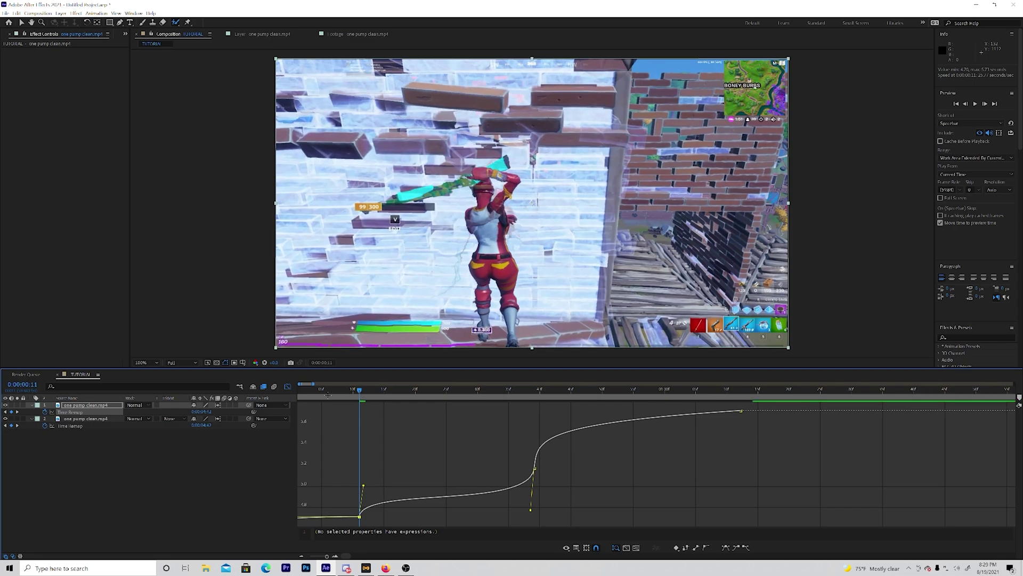
Set the preview resolution to Quarter and play the time-remapped clip from the beginning.
left_click_drag(339, 393, 172, 404)
key("space")
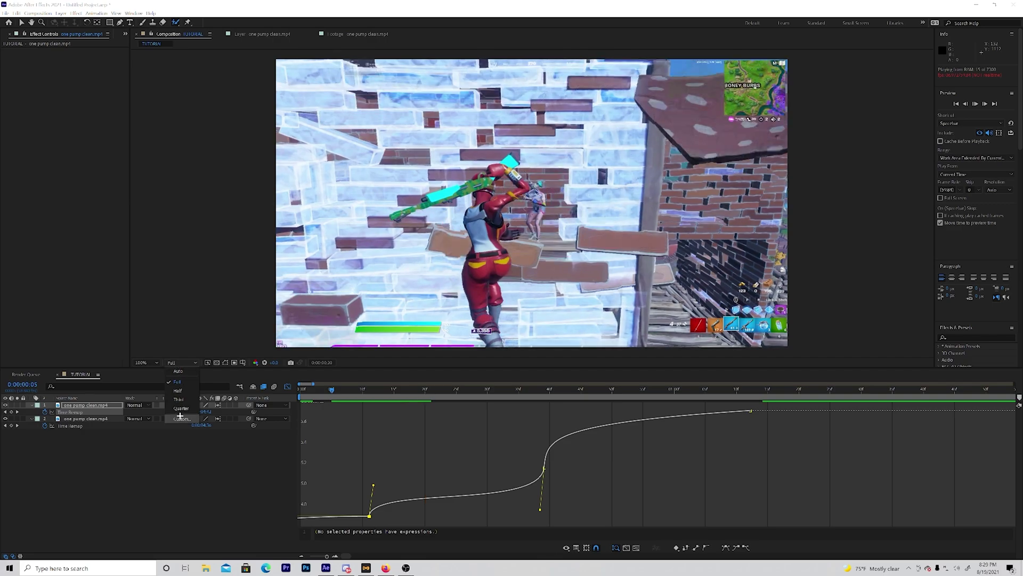
key("space")
left_click_drag(477, 391, 183, 385)
key("space")
key("space")
key("space")
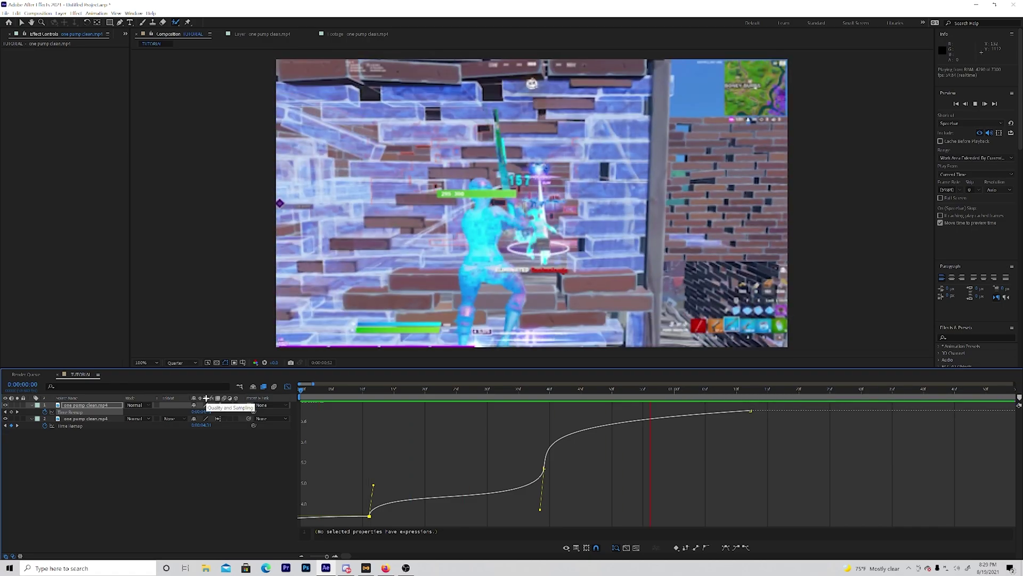
Close the graph editor and split the upper clip at the middle Time Remap keyframe, 0:00:00:39.
left_click(288, 386)
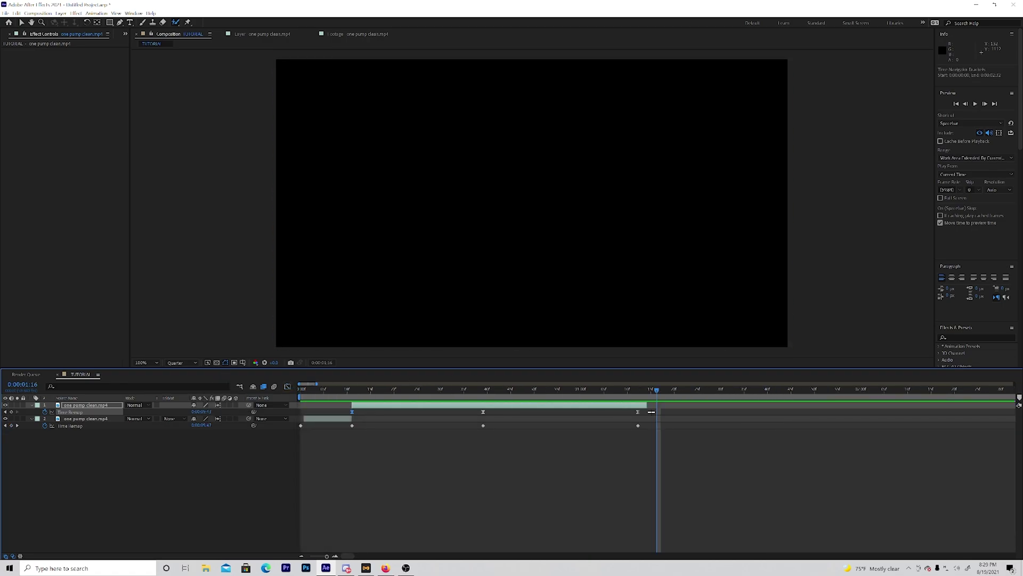
left_click_drag(474, 390, 484, 389)
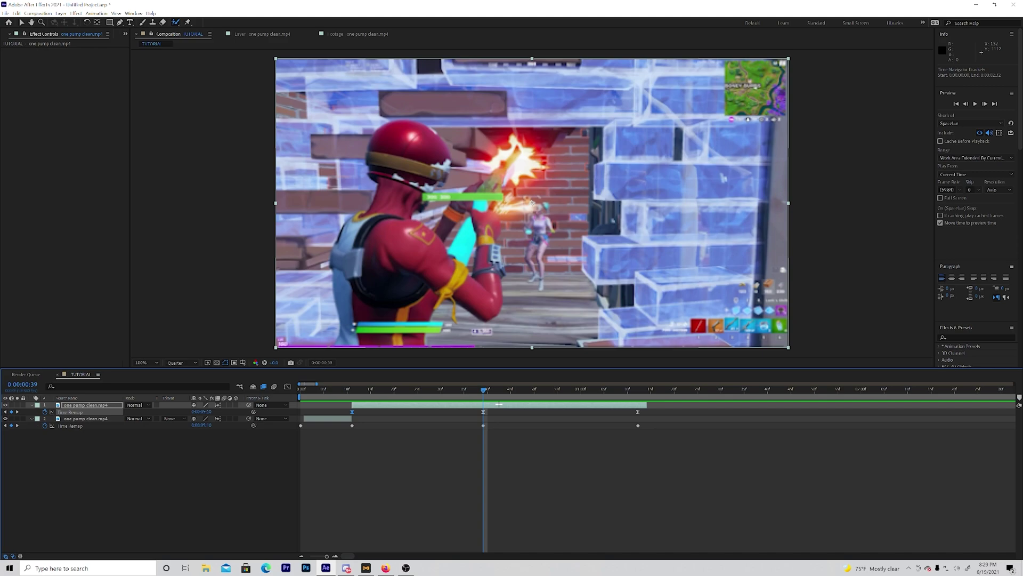
key("ctrl+shift+d")
Set the preview resolution to Full and select the player and weapon in the middle clip with the Roto Brush at 0:00:00:30.
left_click_drag(483, 389, 441, 389)
left_click(193, 363)
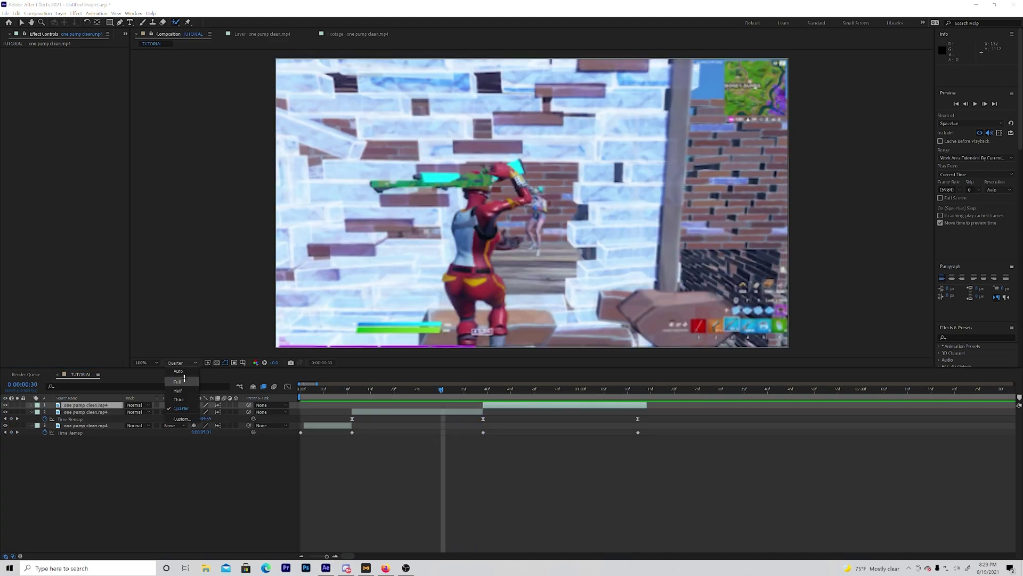
left_click(178, 381)
double_click(416, 412)
key("v")
key("alt+w")
left_click_drag(482, 160, 473, 318)
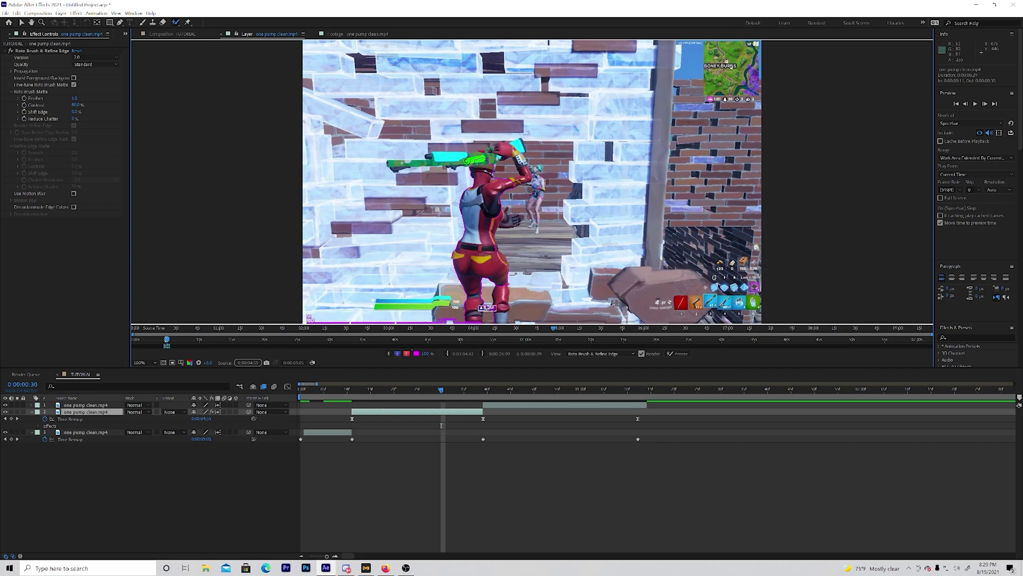
left_click_drag(445, 161, 513, 151)
Refine the Roto Brush selection around the player's raised hand, weapon and lower arm.
left_click(32, 33)
left_click(11, 33)
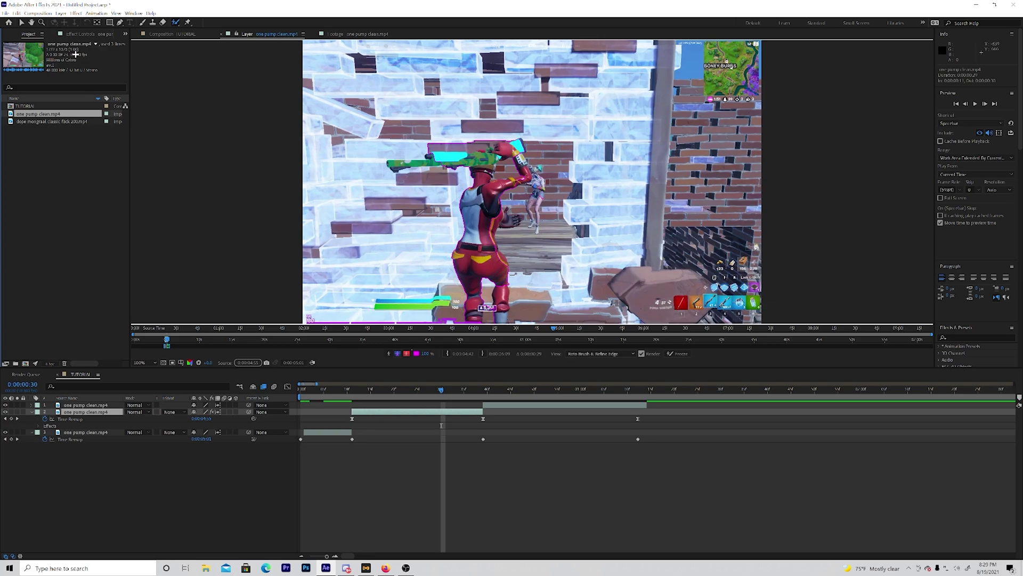
left_click_drag(499, 141, 497, 138)
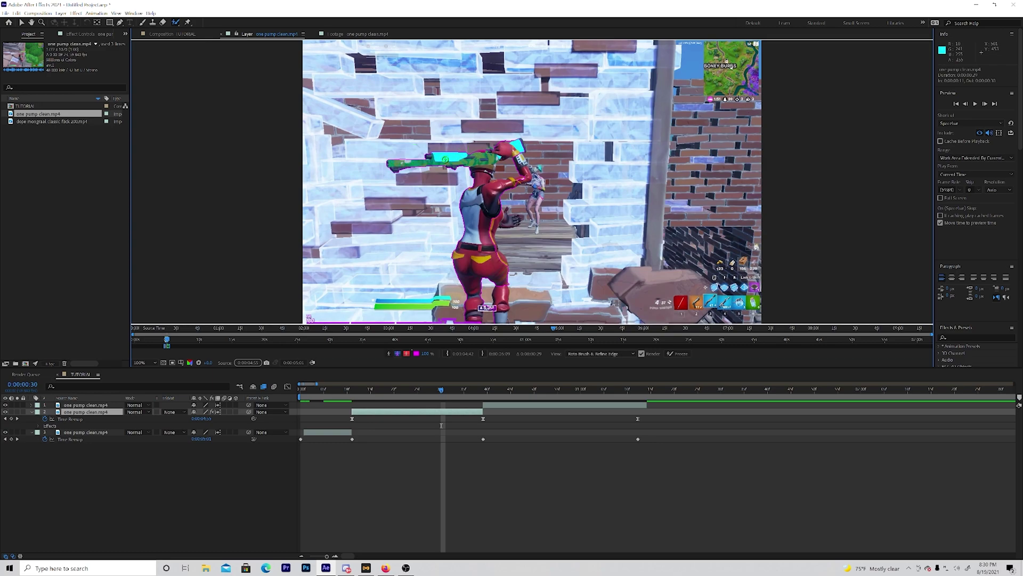
mouse_move(495, 205)
left_mouse_down()
mouse_move(488, 241)
mouse_move(512, 217)
left_mouse_up()
Duplicate the rotoscoped middle clip twice and remove the Roto Brush & Refine Edge effect from the lowest copy.
left_click(351, 390)
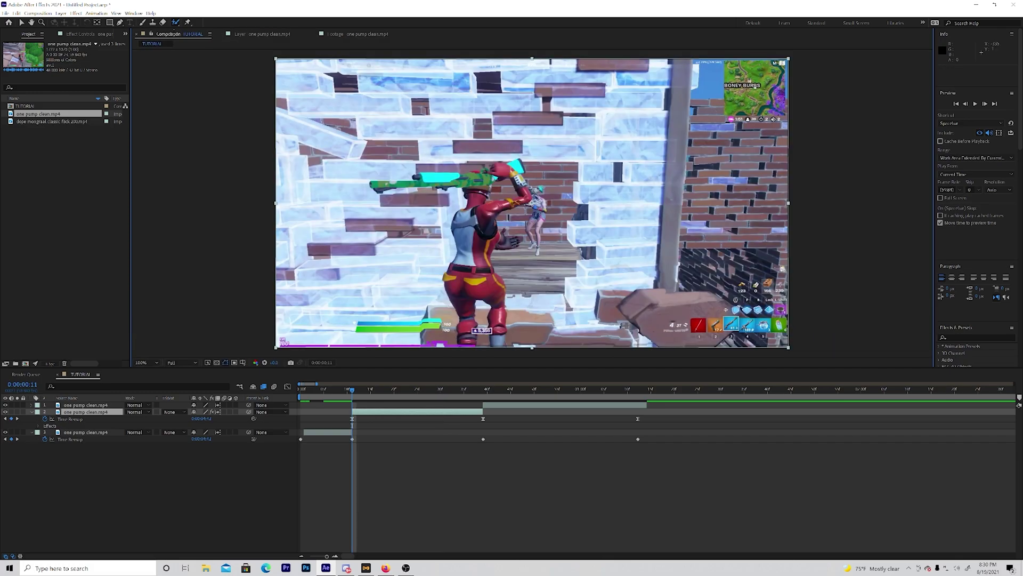
left_click_drag(353, 388, 398, 378)
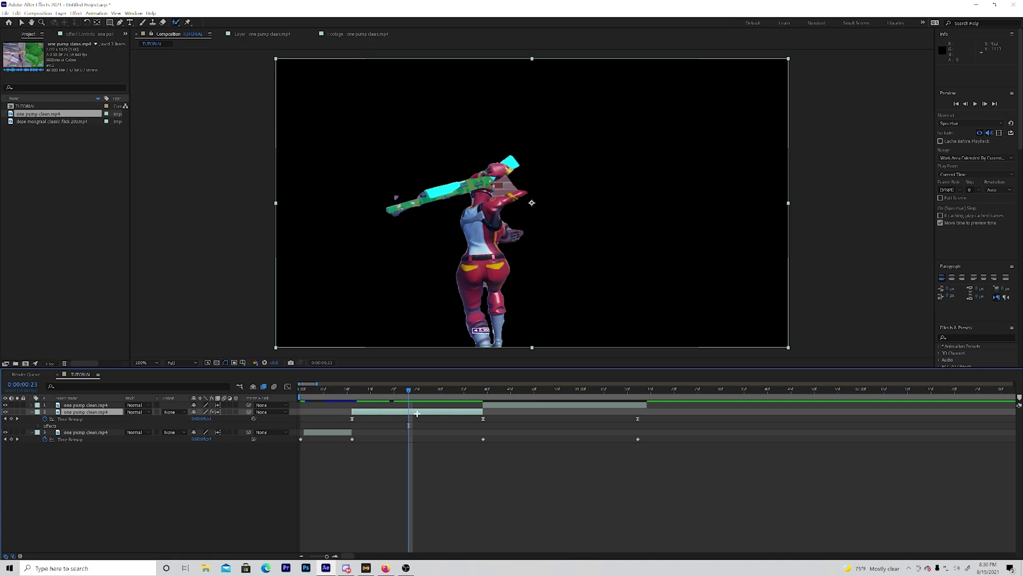
key("ctrl+d")
key("ctrl+d")
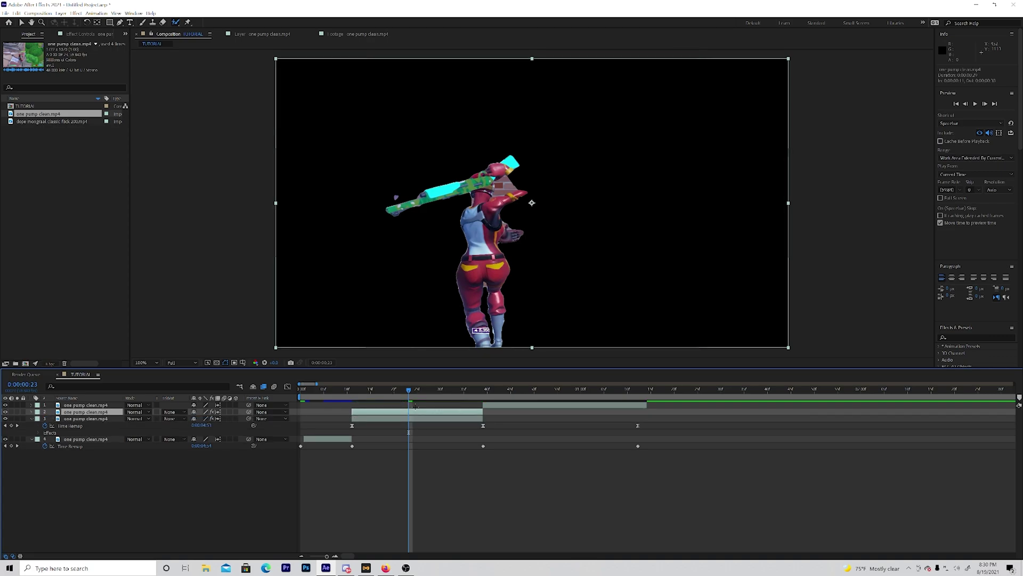
left_click(426, 424)
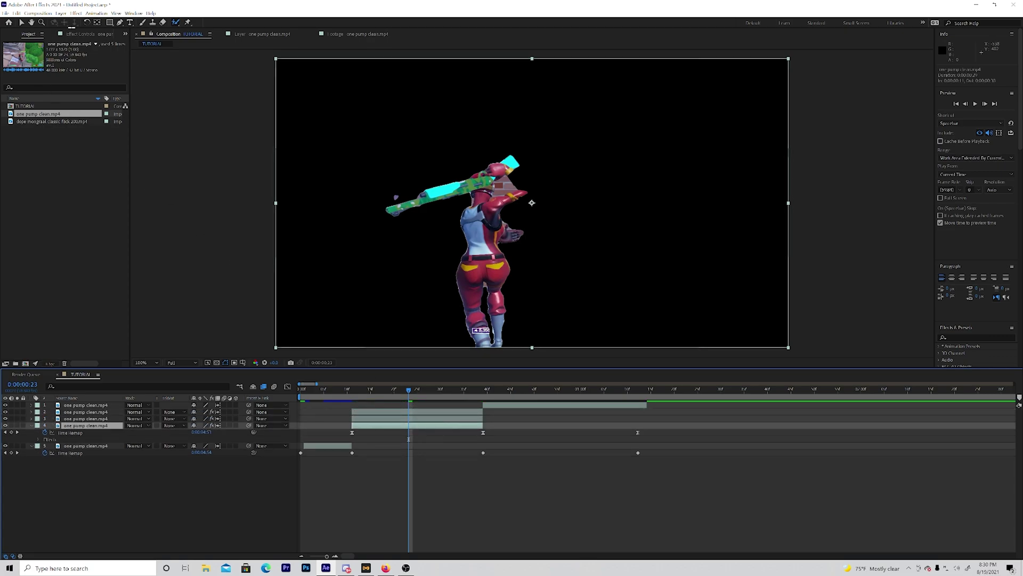
left_click(75, 34)
left_click(26, 50)
key("Delete")
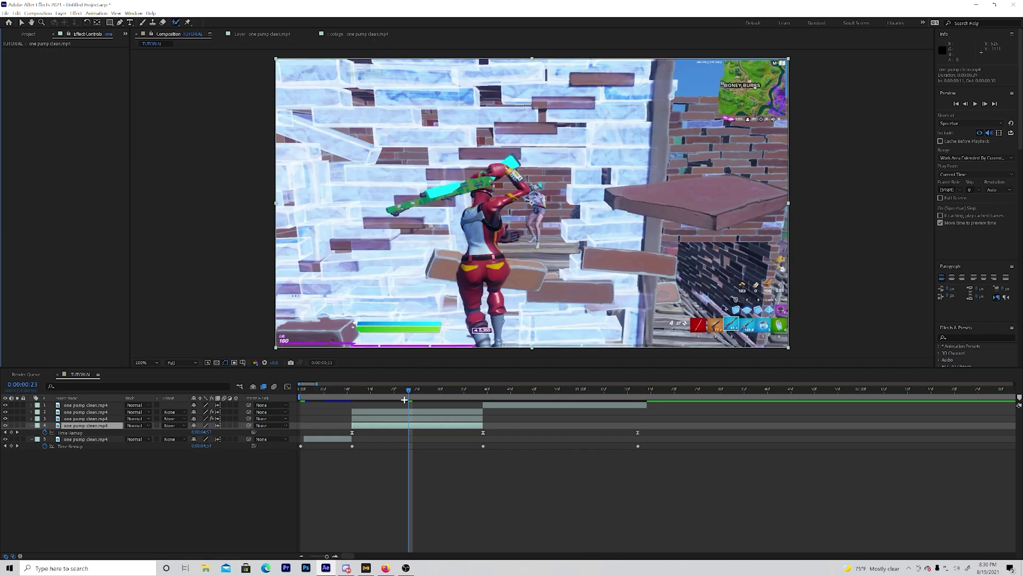
Apply S_EdgeColorize to the lower of the two rotoscoped copies and set its Edge Smooth to 0.
left_click(413, 419)
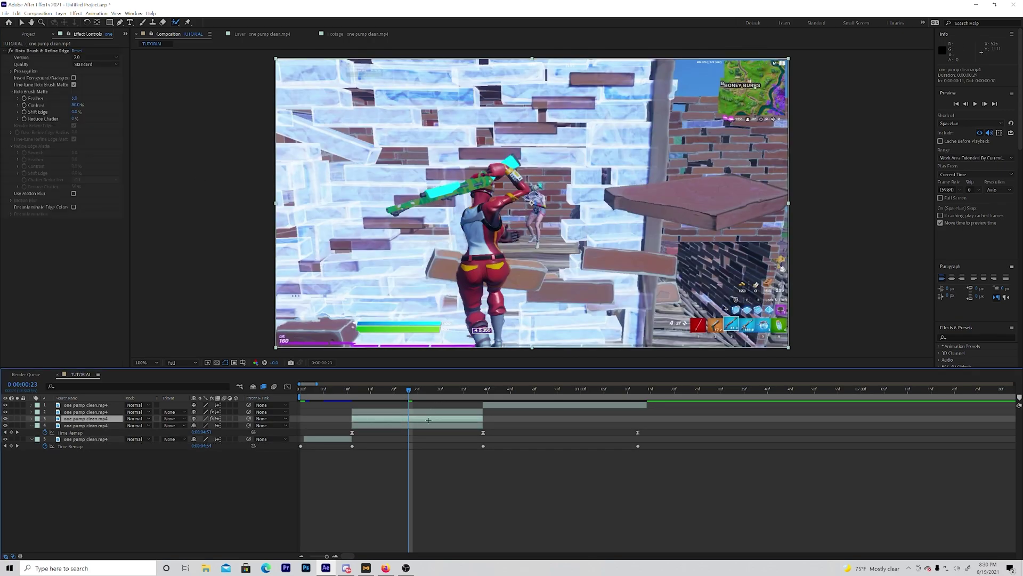
left_click(962, 92)
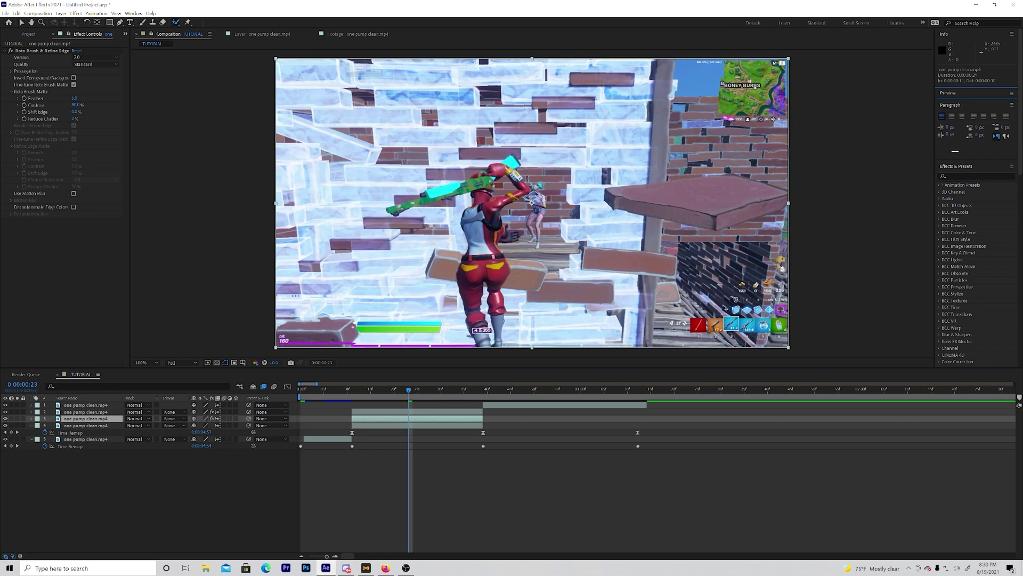
left_click(951, 105)
left_click(943, 129)
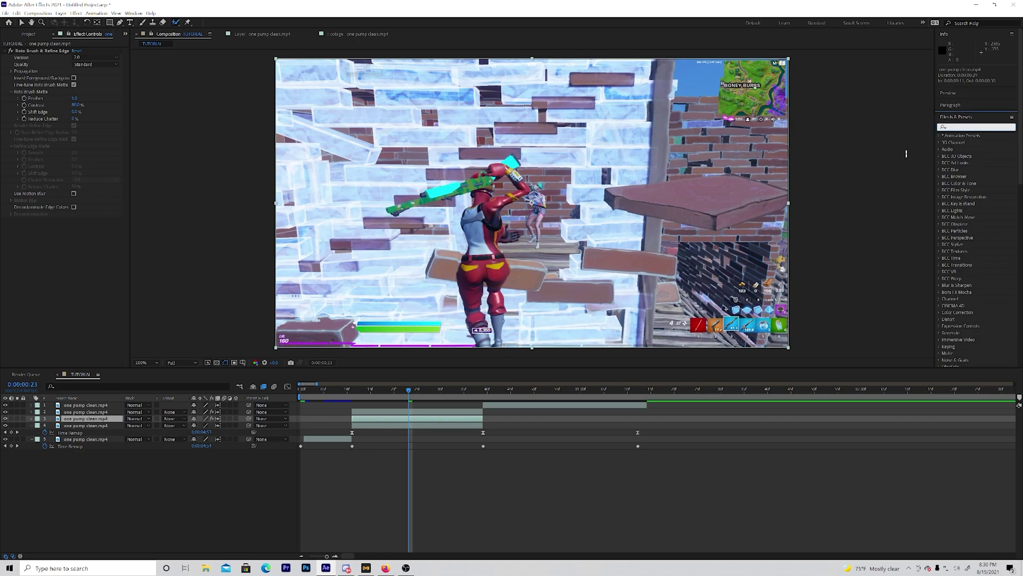
type("ed")
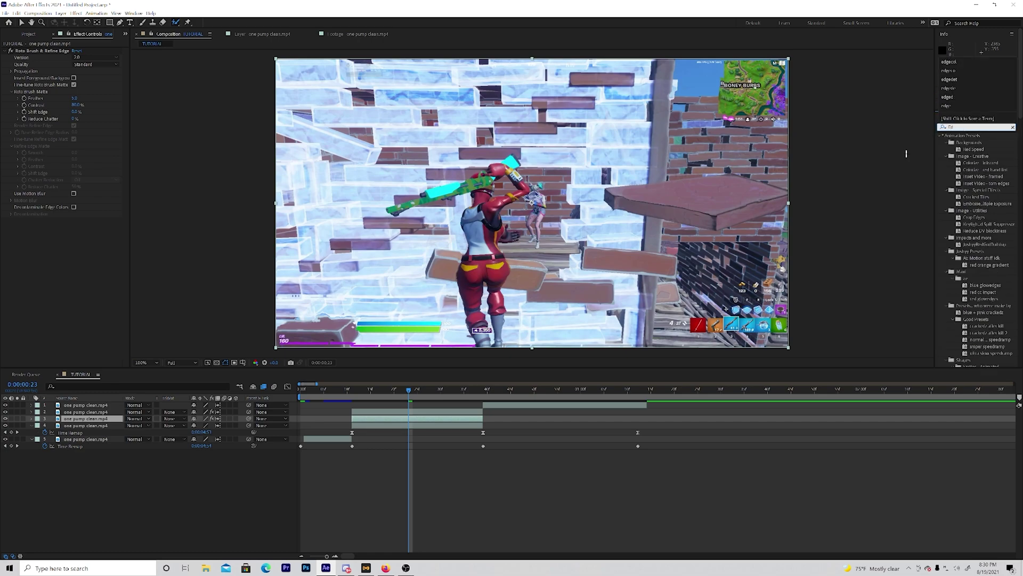
type("ge")
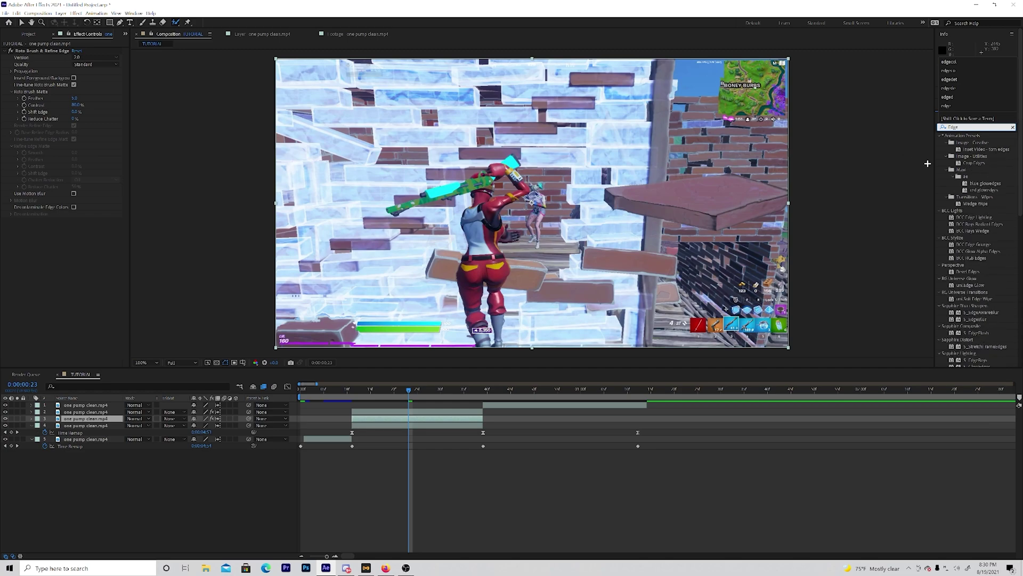
type("col")
left_click_drag(978, 142, 428, 418)
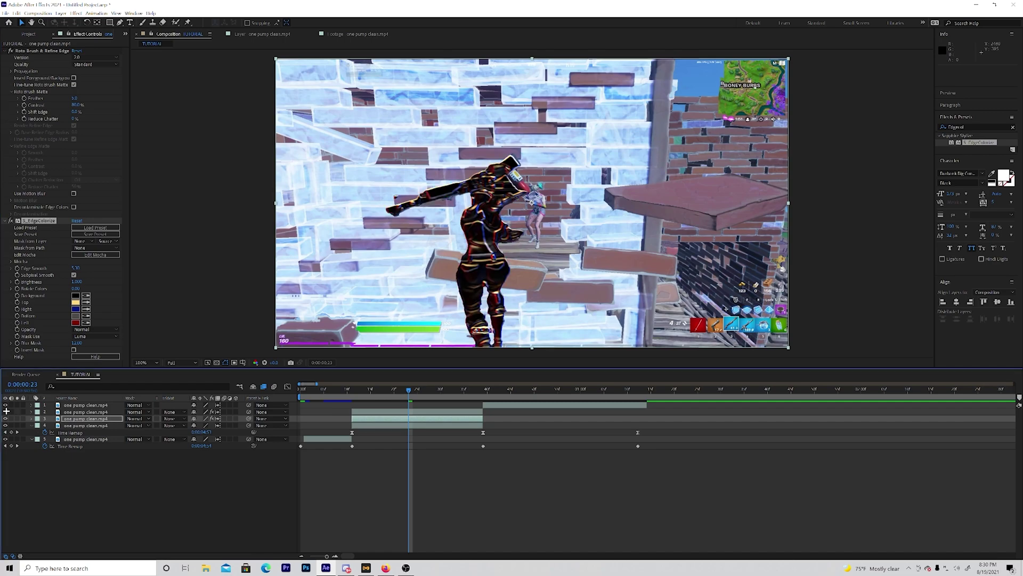
left_click_drag(80, 271, 18, 266)
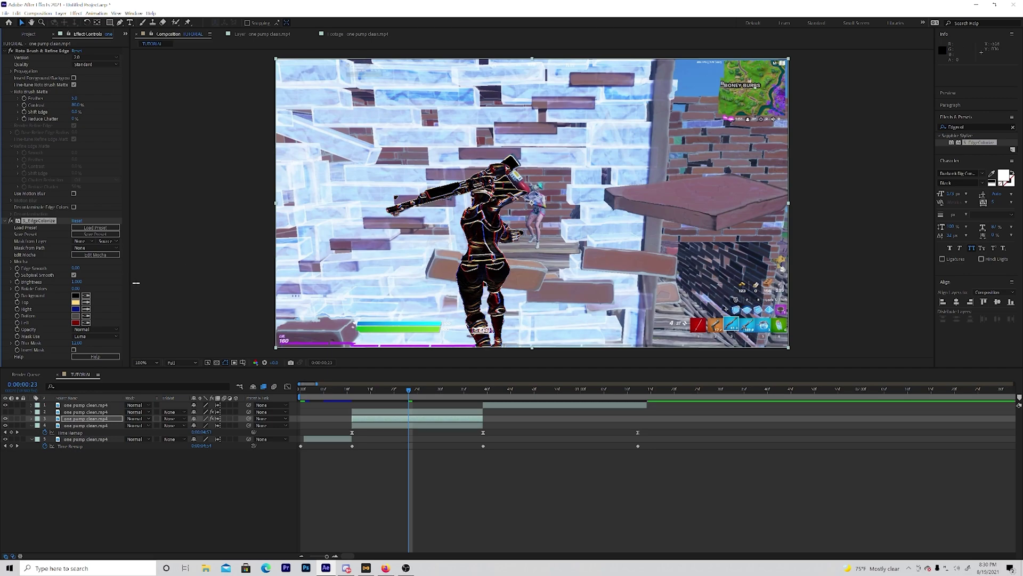
Change the S_EdgeColorize Top color from its yellow tone to dark red.
left_click(75, 302)
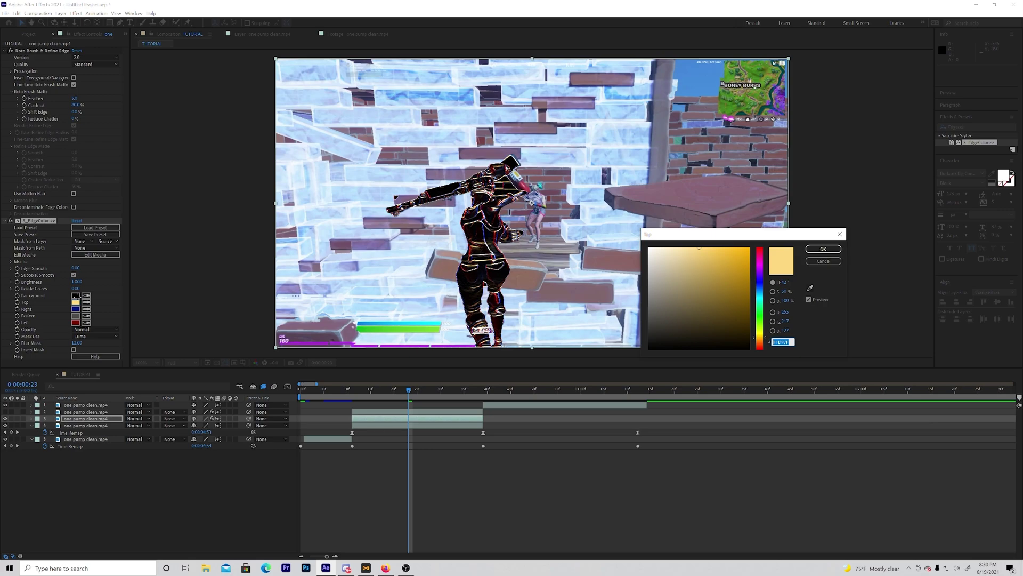
left_click_drag(674, 322, 730, 285)
left_click_drag(759, 261, 766, 216)
left_click(823, 248)
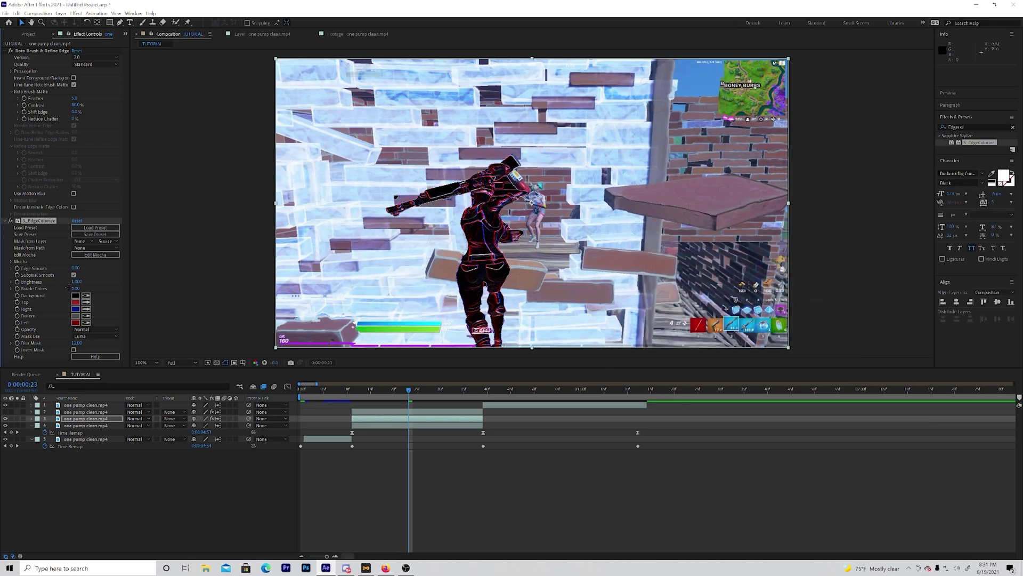
Set the S_EdgeColorize Right color to bright red and the Bottom color to light pinkish red.
left_click(76, 309)
left_click_drag(759, 274, 744, 218)
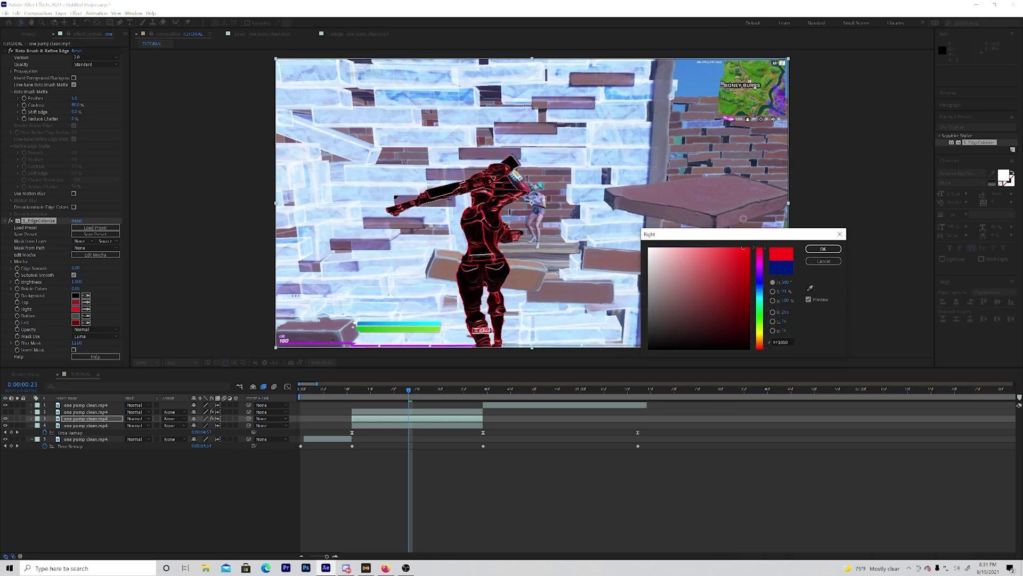
left_click(824, 248)
left_click(75, 316)
left_click_drag(714, 288, 704, 223)
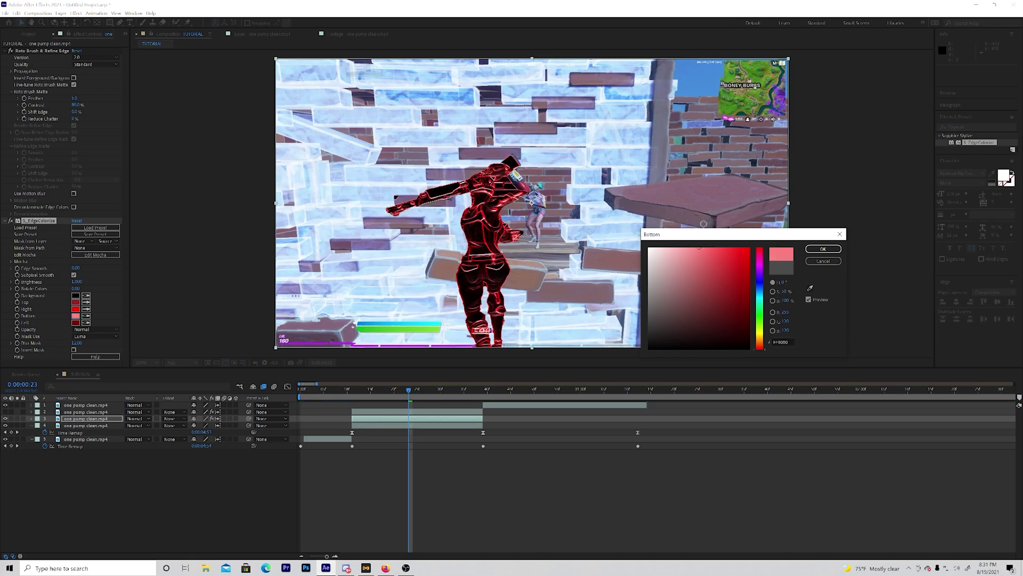
left_click(823, 248)
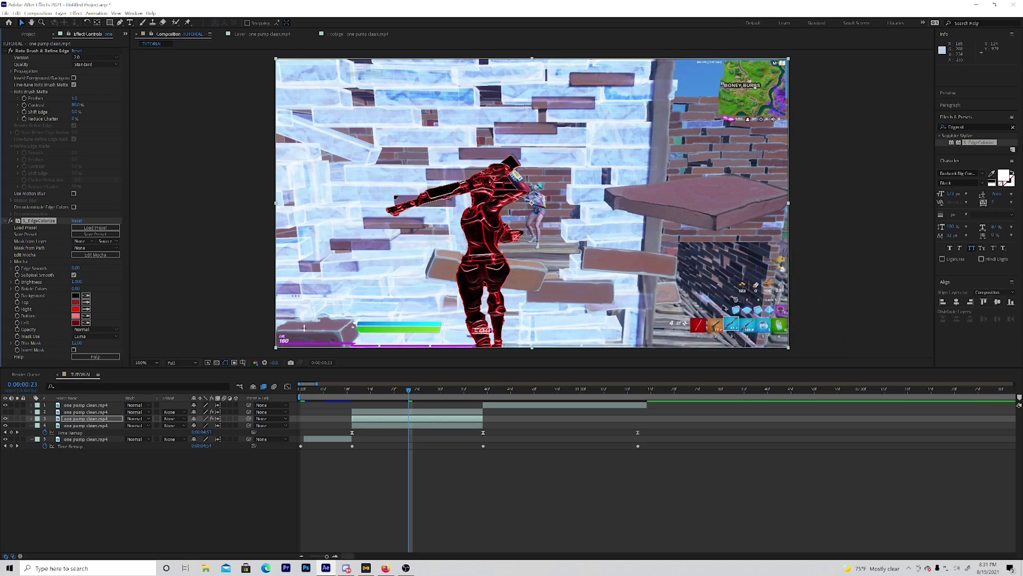
Apply Levels to the edge-colorized copy, raise its Input Black and increase Gamma to about 1.44.
left_click(976, 128)
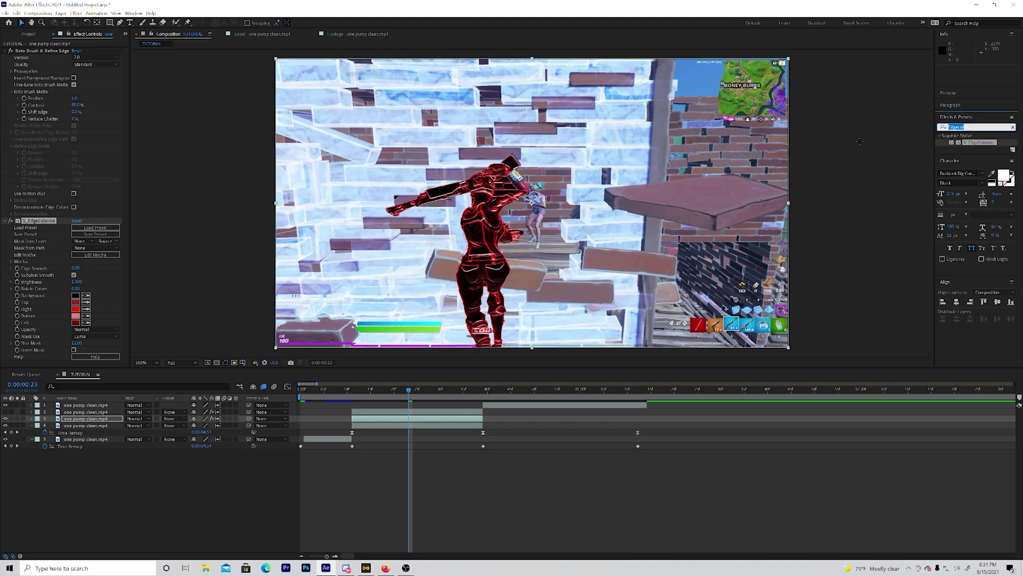
type("level")
left_click_drag(968, 190, 432, 411)
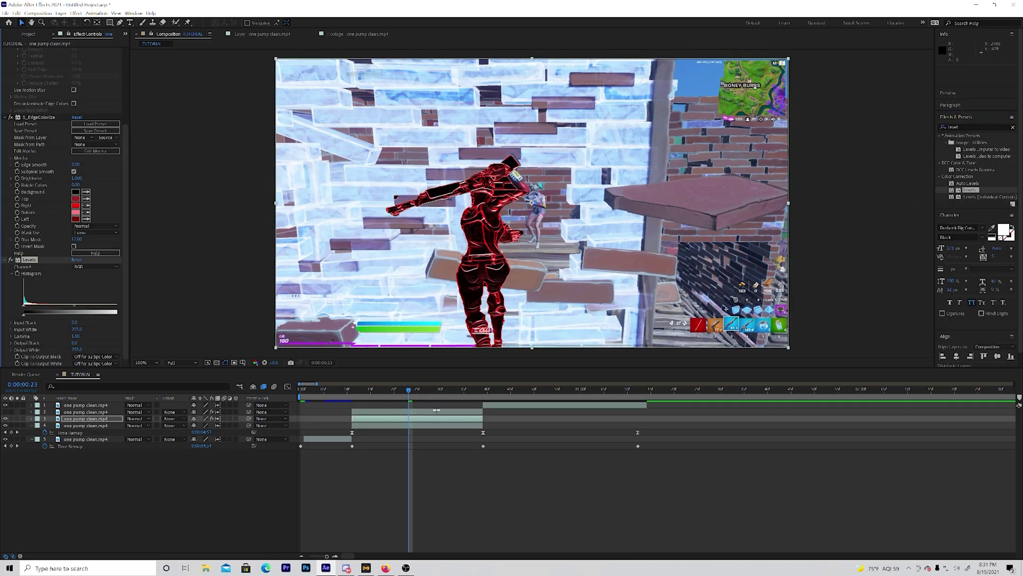
left_click_drag(24, 305, 49, 305)
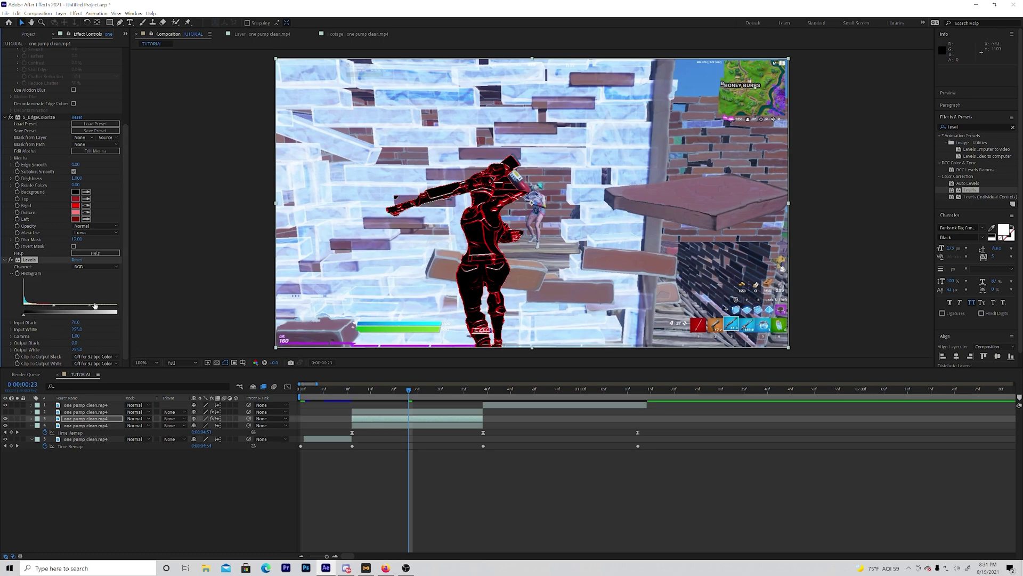
left_click_drag(91, 306, 86, 307)
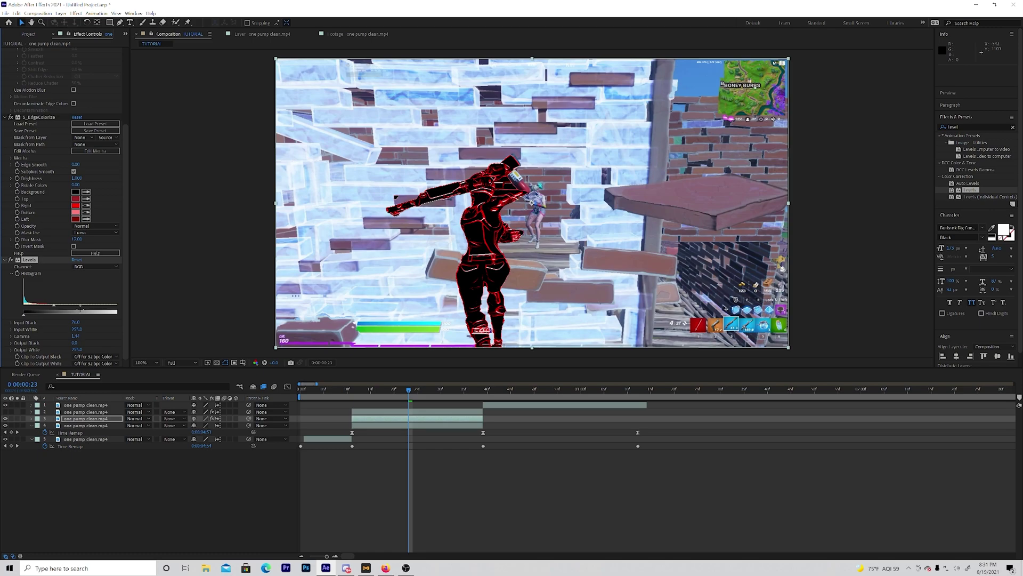
Apply Deep Glow to the edge-colorized copy and enable its Unmult option.
left_click(963, 125)
left_click_drag(958, 127, 906, 133)
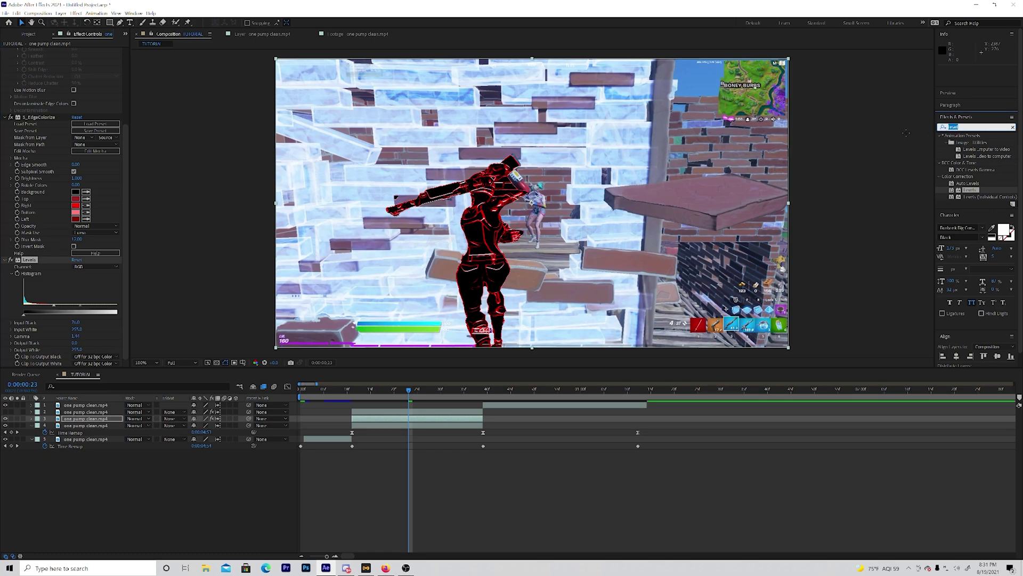
key("BackSpace")
type("deep")
left_click_drag(965, 183, 416, 418)
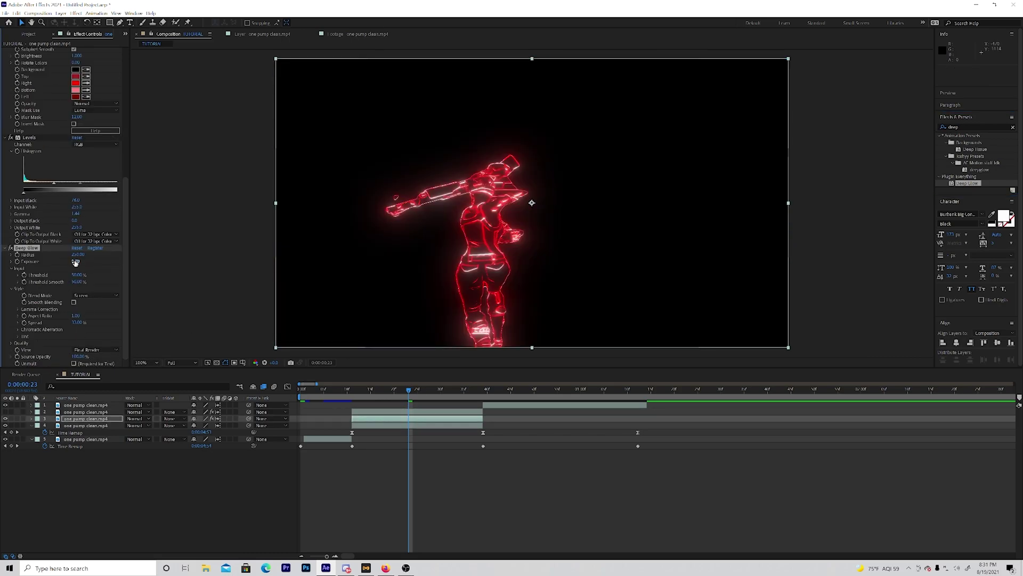
left_click(74, 363)
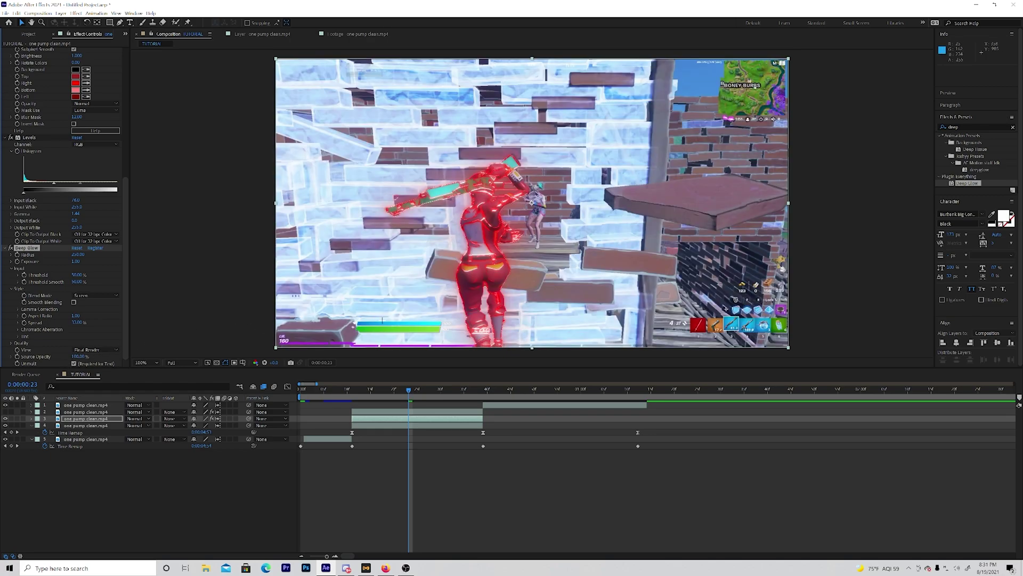
Apply BCC Halftone to the lowest copy of the middle clip and lower its limit values to darken the background.
left_click_drag(971, 126, 862, 133)
key("BackSpace")
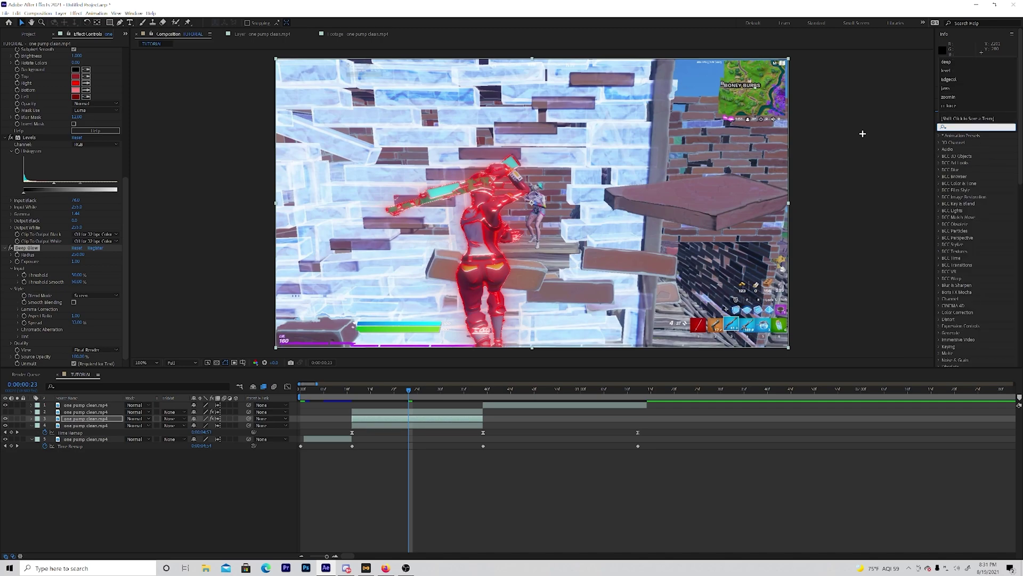
type("hal")
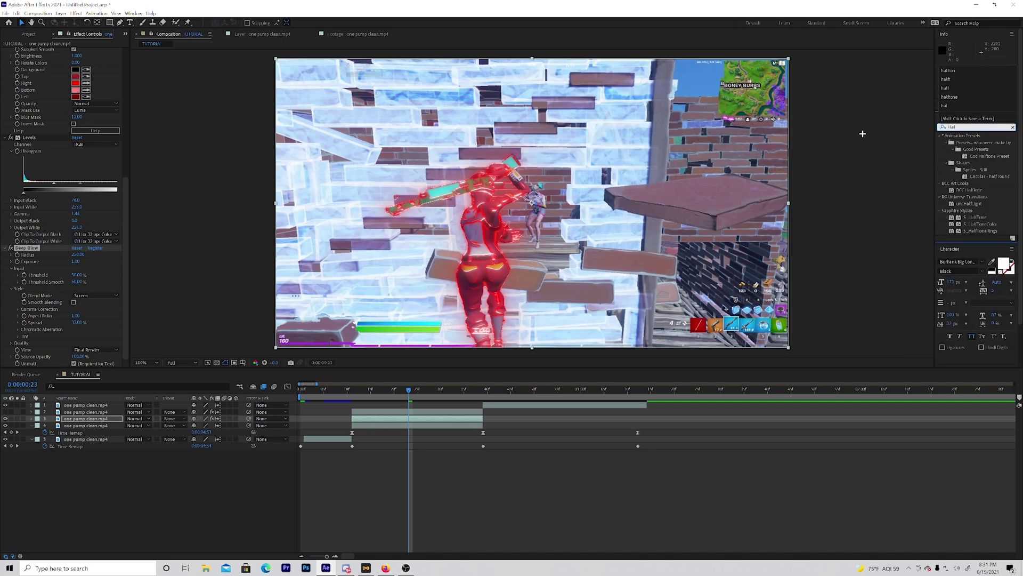
left_click_drag(989, 189, 414, 426)
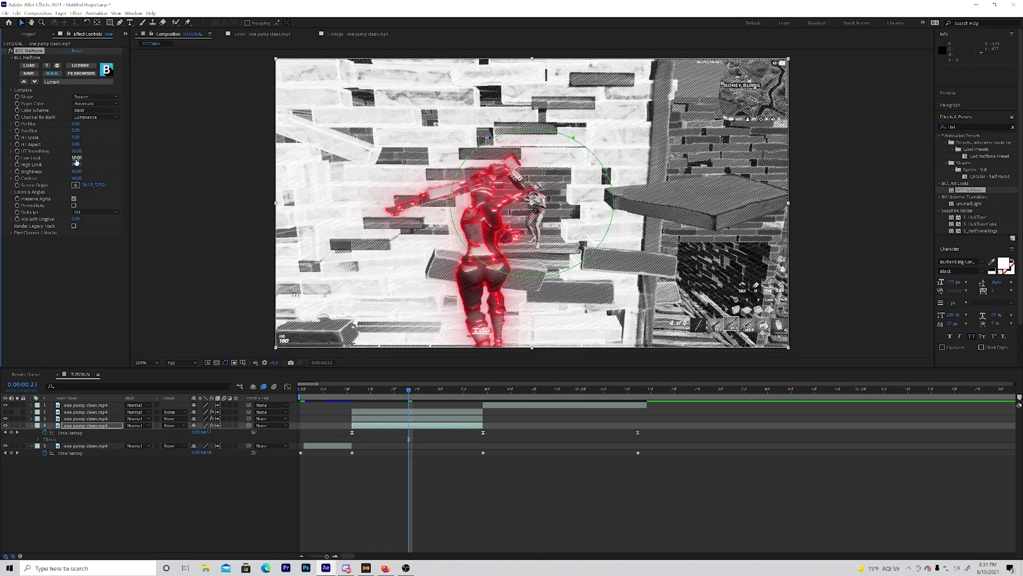
left_click_drag(78, 161, 55, 163)
Apply Turbulent Displace to the edge-colorized copy, previewing it at 0:00:00:21.
mouse_move(409, 391)
left_mouse_down()
mouse_move(373, 389)
mouse_move(397, 382)
left_mouse_up()
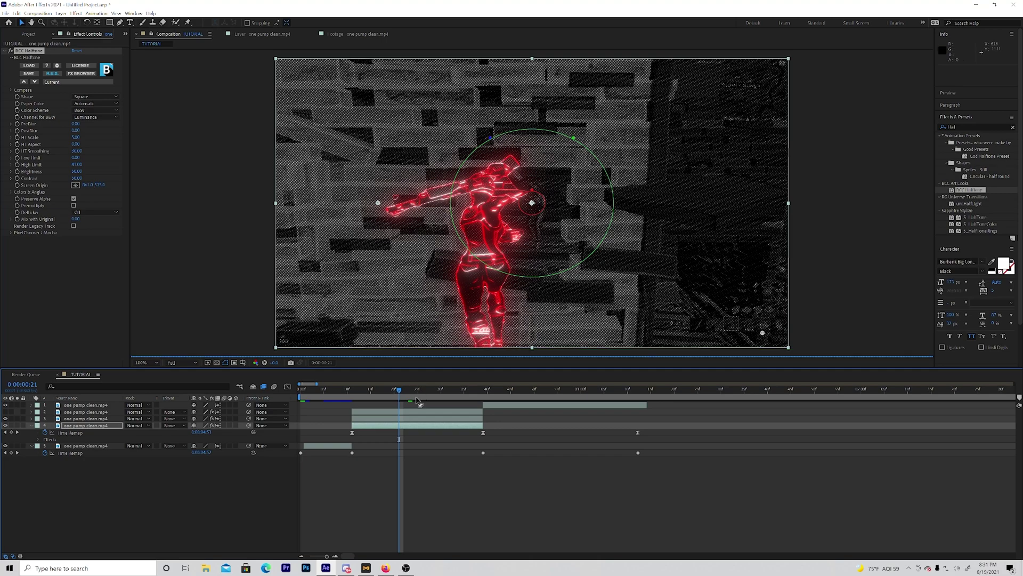
left_click(377, 309)
scroll(64, 207, "down", 10)
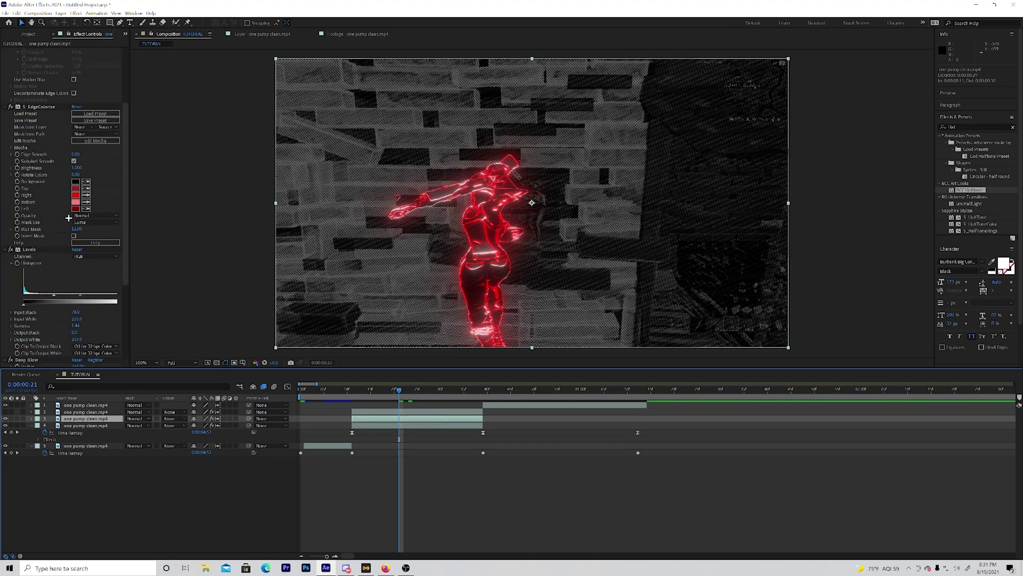
left_click(975, 127)
type("tur")
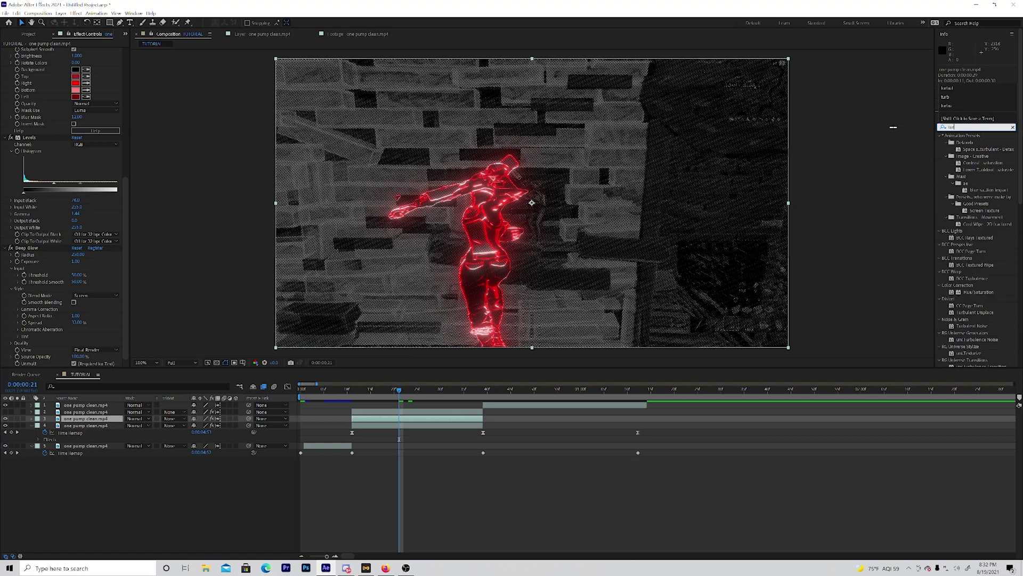
type("b")
key("BackSpace")
type("u")
left_click_drag(974, 176, 415, 419)
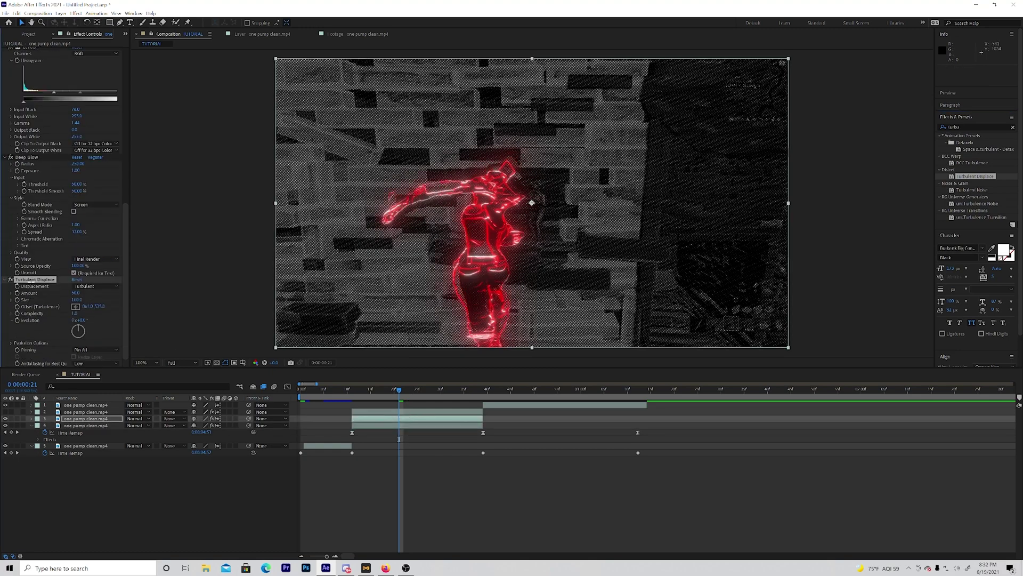
Raise the Turbulent Displace Amount, reduce its Size, and show the upper rotoscoped copy over the distorted edges.
left_click_drag(94, 292, 172, 314)
mouse_move(240, 310)
left_mouse_down()
mouse_move(254, 304)
mouse_move(224, 301)
left_mouse_up()
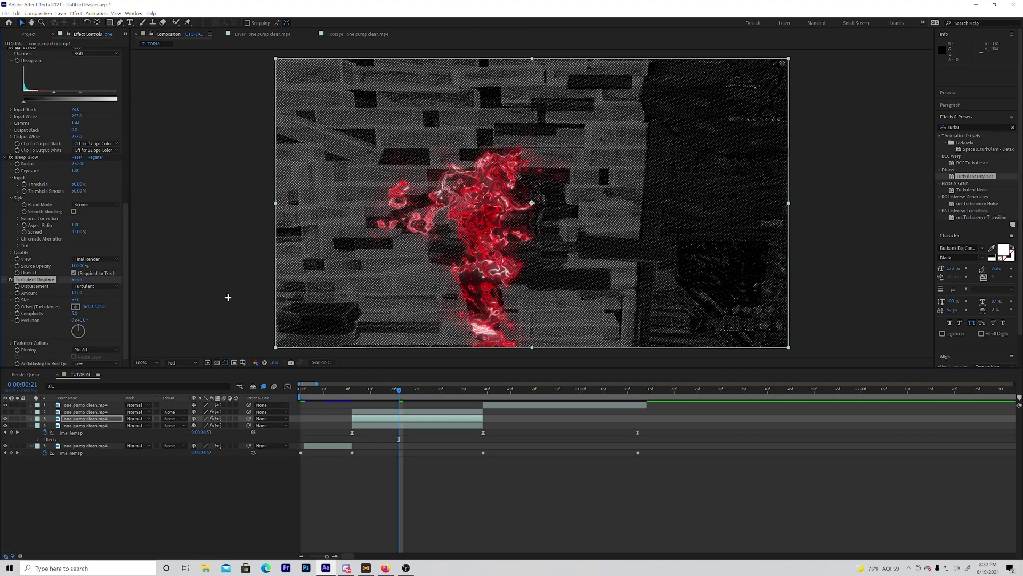
left_click_drag(72, 299, 83, 292)
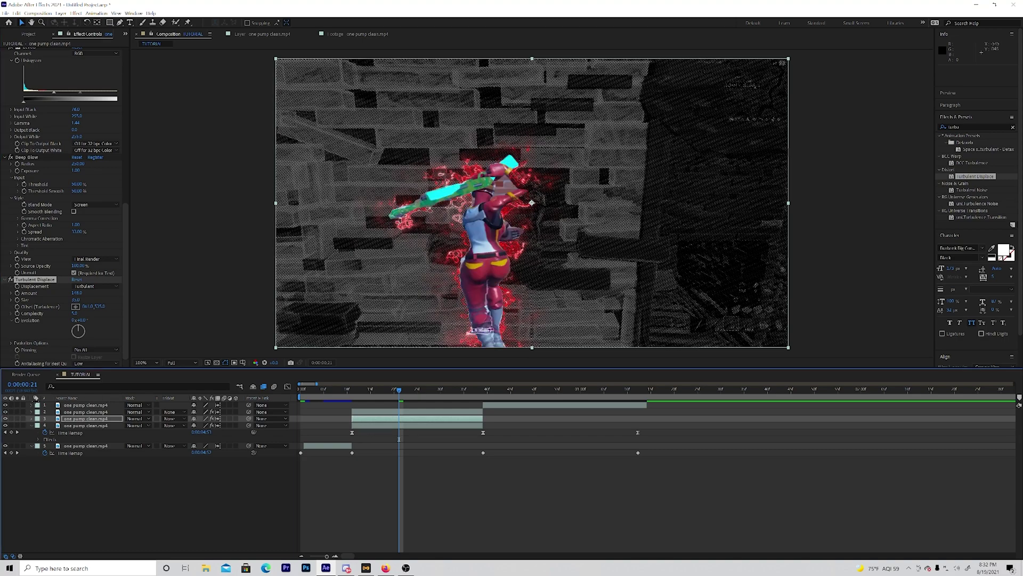
left_click_drag(77, 293, 106, 293)
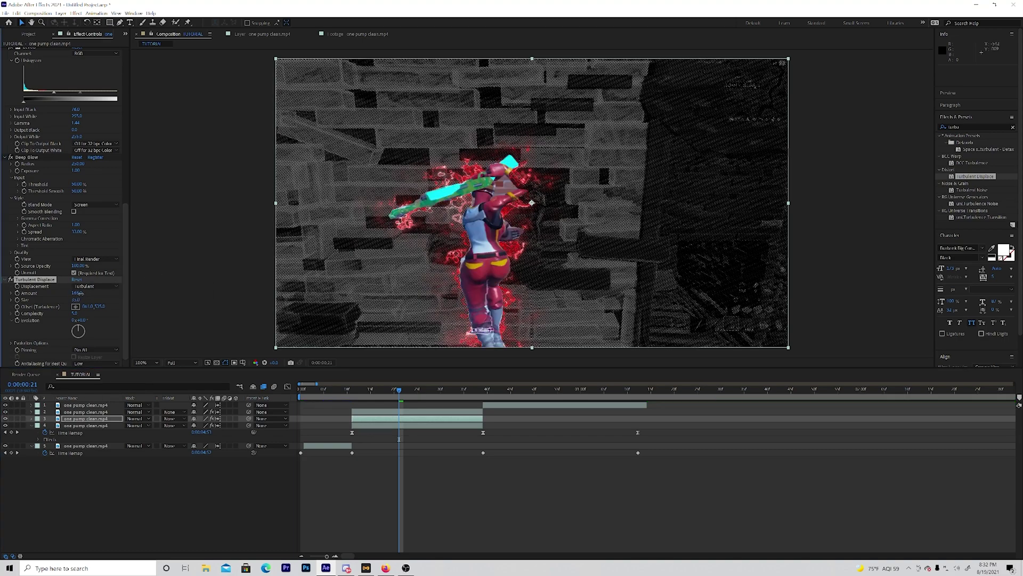
Add a second Deep Glow to the edge-colorized copy with Unmult enabled, a slightly adjusted Radius and a higher Exposure.
left_click(948, 127)
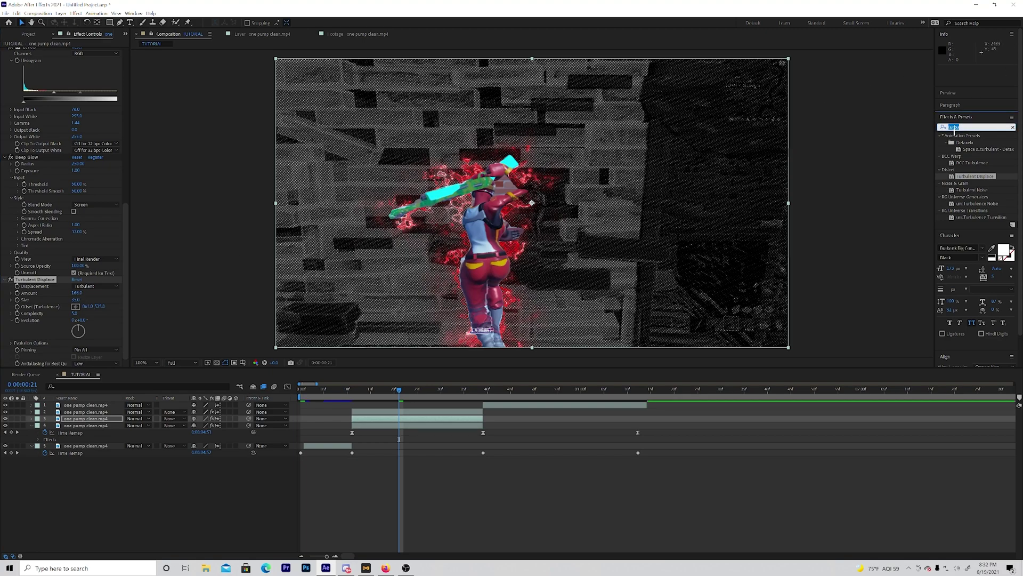
key("BackSpace")
type("deep")
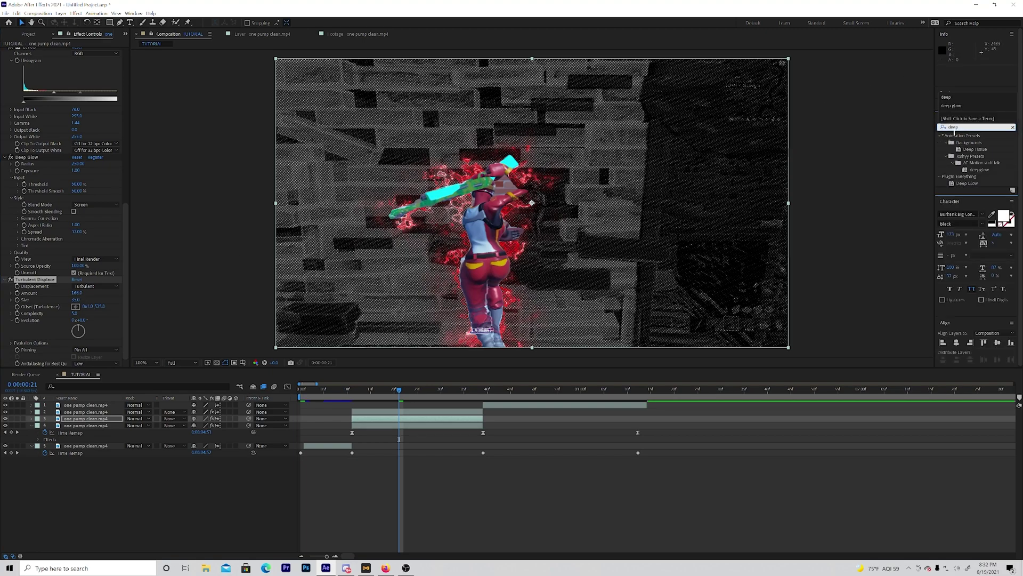
left_click_drag(957, 186, 415, 419)
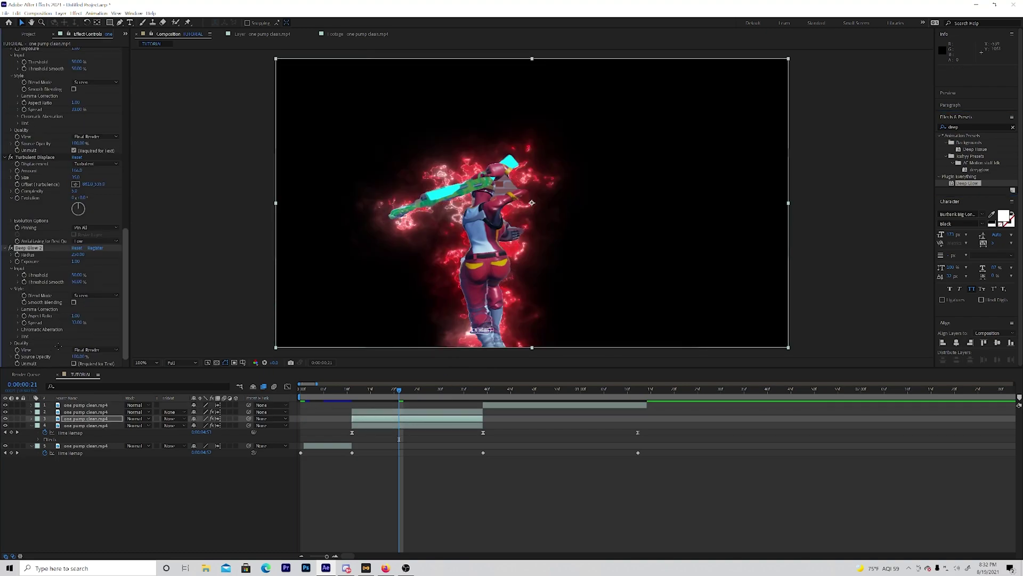
left_click(74, 363)
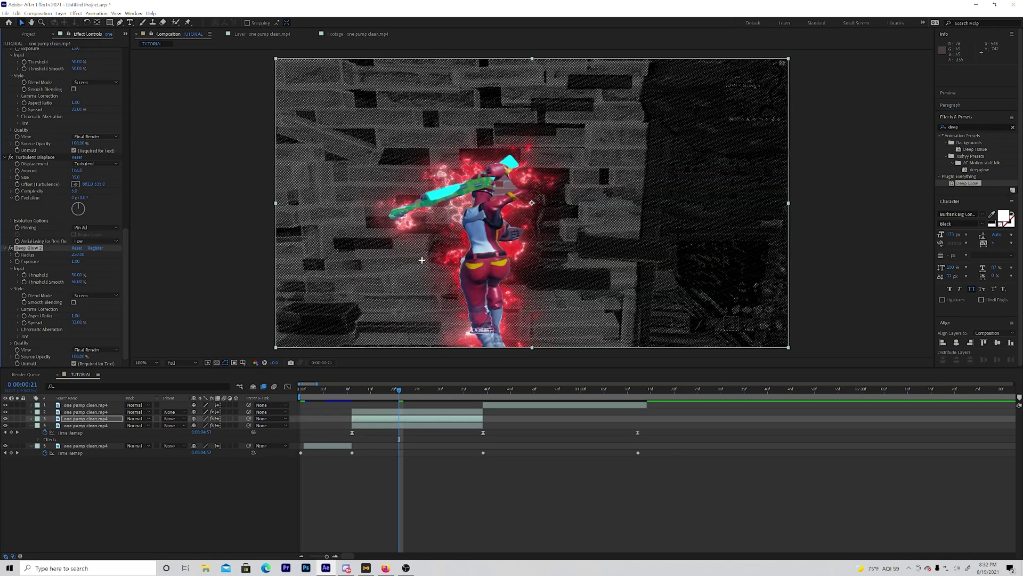
left_click_drag(81, 254, 85, 254)
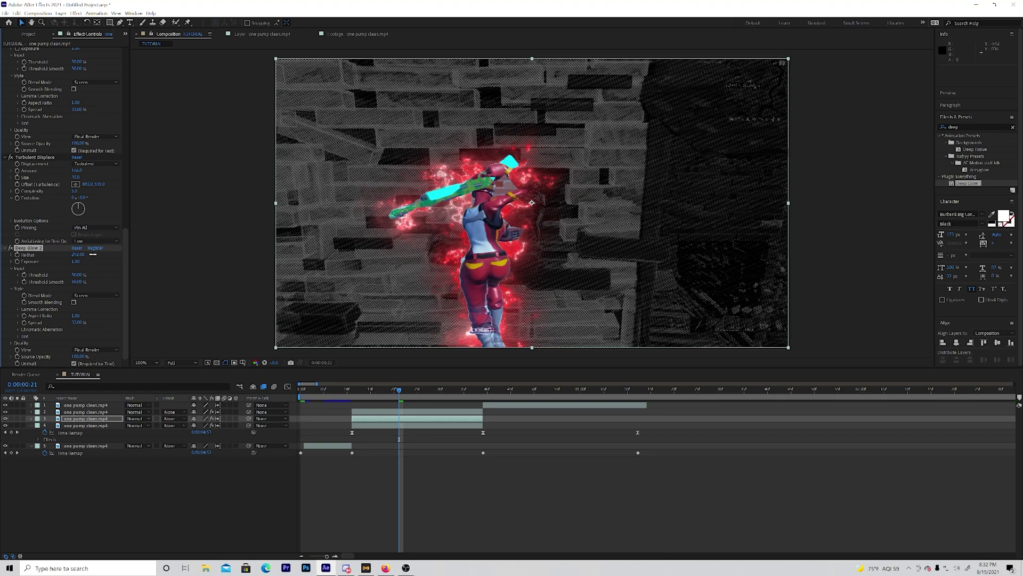
left_click_drag(75, 262, 110, 256)
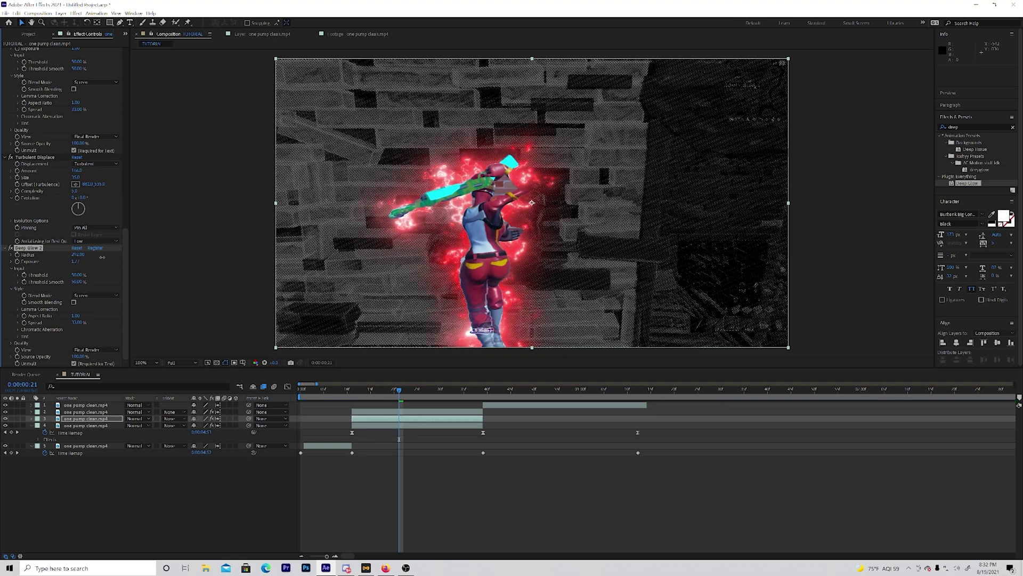
Increase the Turbulent Displace Amount further and fine-tune its Size on the edge-colorized copy.
scroll(64, 232, "up", 3)
left_click_drag(77, 219, 99, 214)
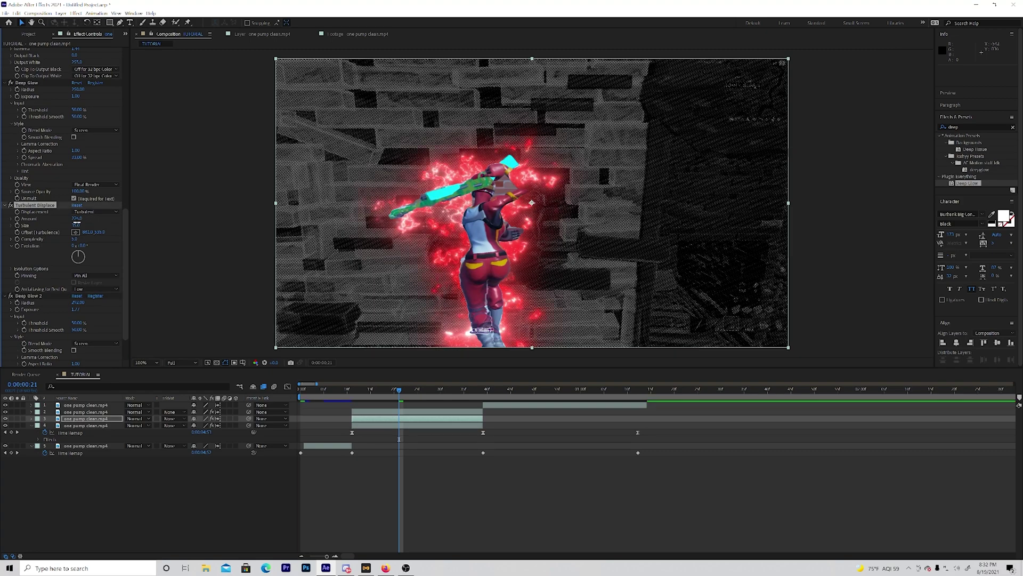
mouse_move(83, 224)
left_mouse_down()
mouse_move(75, 225)
mouse_move(155, 235)
mouse_move(262, 221)
mouse_move(2, 230)
mouse_move(74, 211)
left_mouse_up()
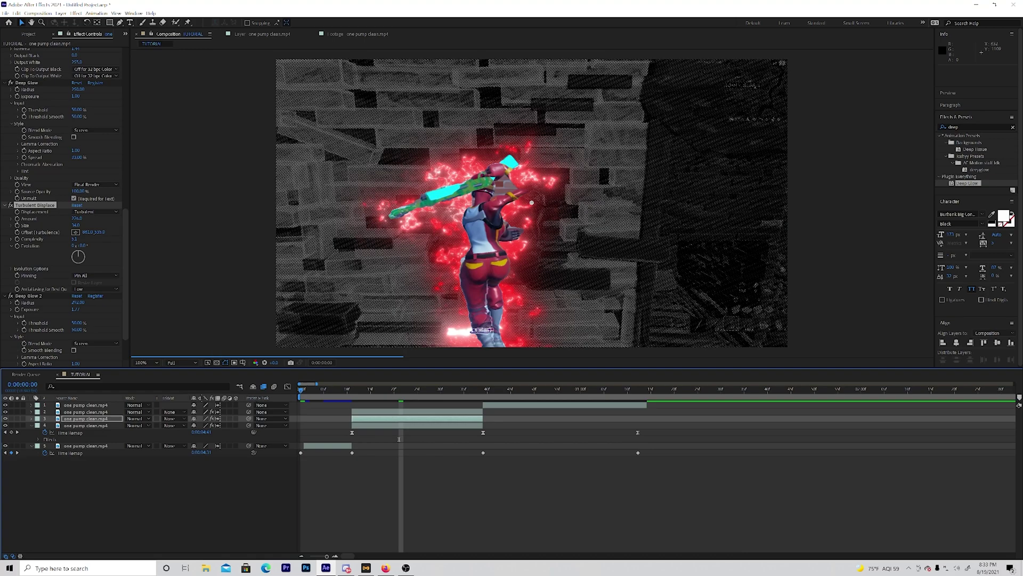
Preview the composition from its start through the styled middle section.
key("Home")
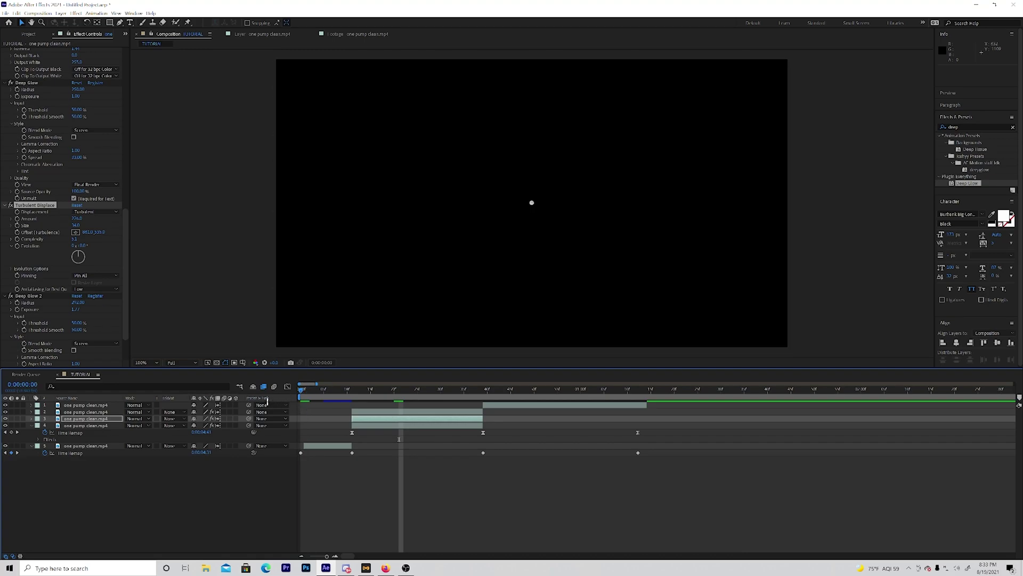
key("space")
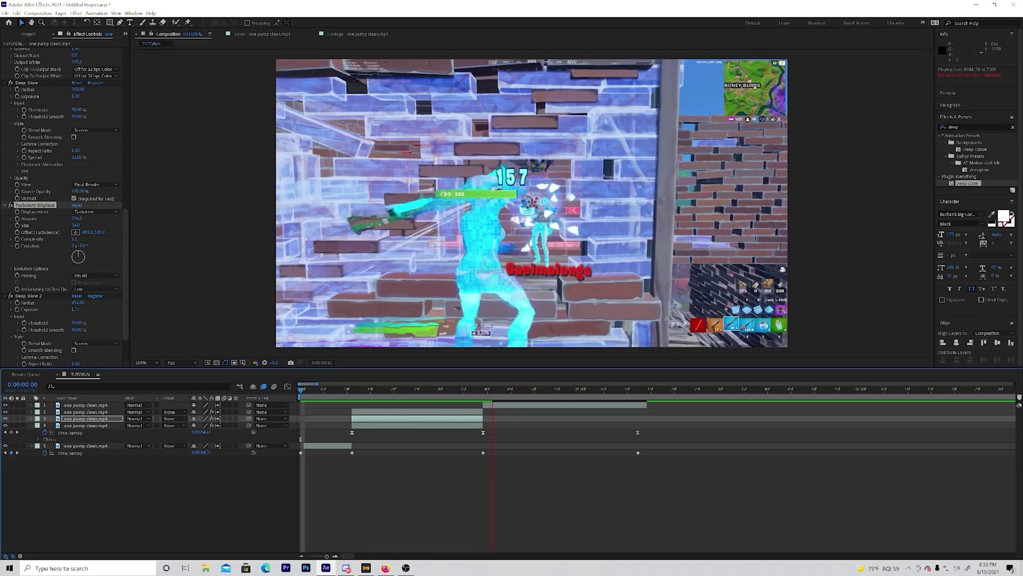
key("space")
Add an adjustment layer above the middle clip copies, remove its part before 0:00:00:11, and preview the section.
left_click_drag(346, 390, 352, 397)
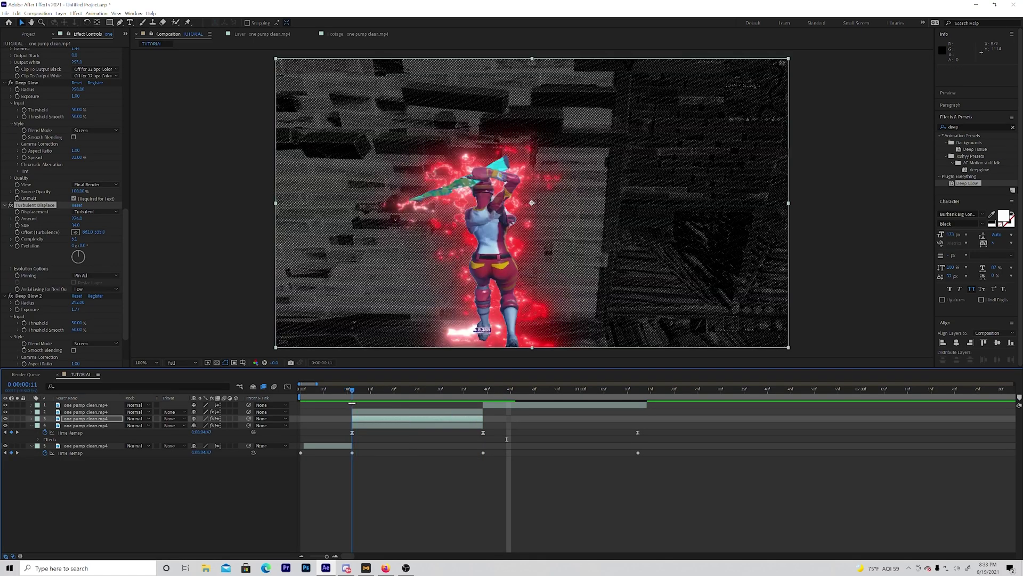
left_click(355, 412)
key("ctrl+alt+y")
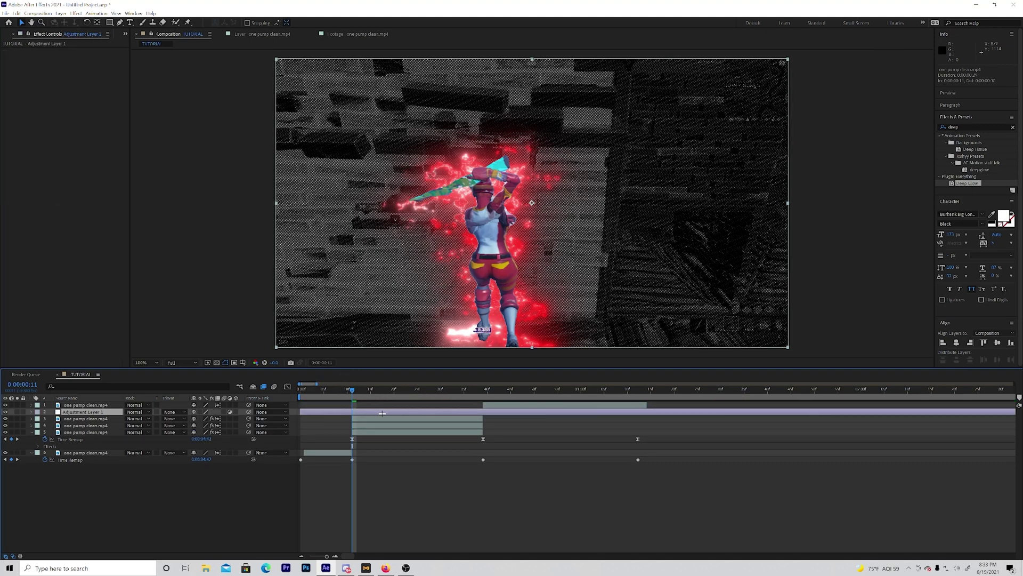
key("ctrl+shift+d")
left_click(347, 419)
key("Delete")
key("space")
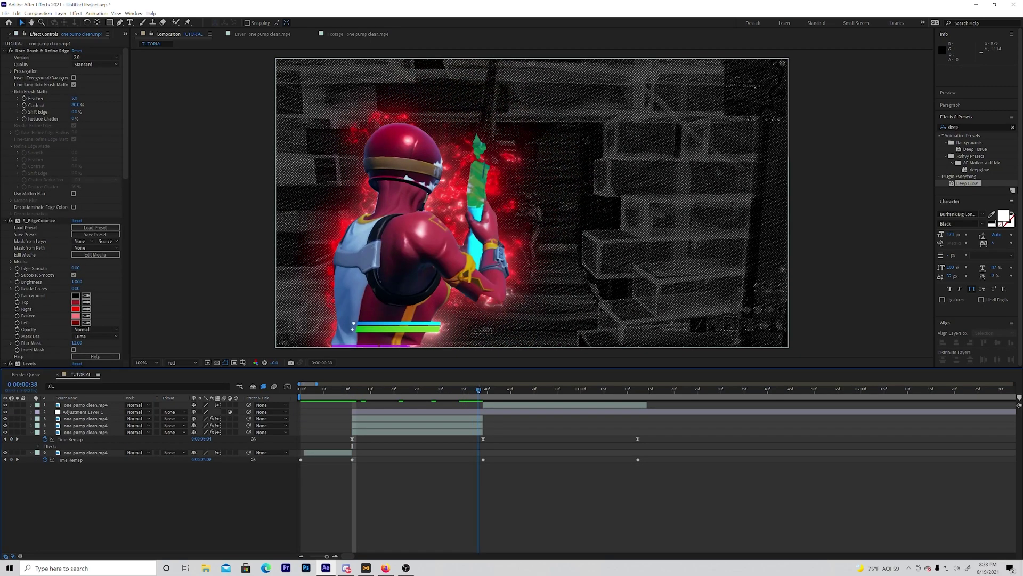
Split the adjustment layer at 0:00:00:39 and delete the part after the styled middle section.
left_click(485, 410)
key("ctrl+shift+d")
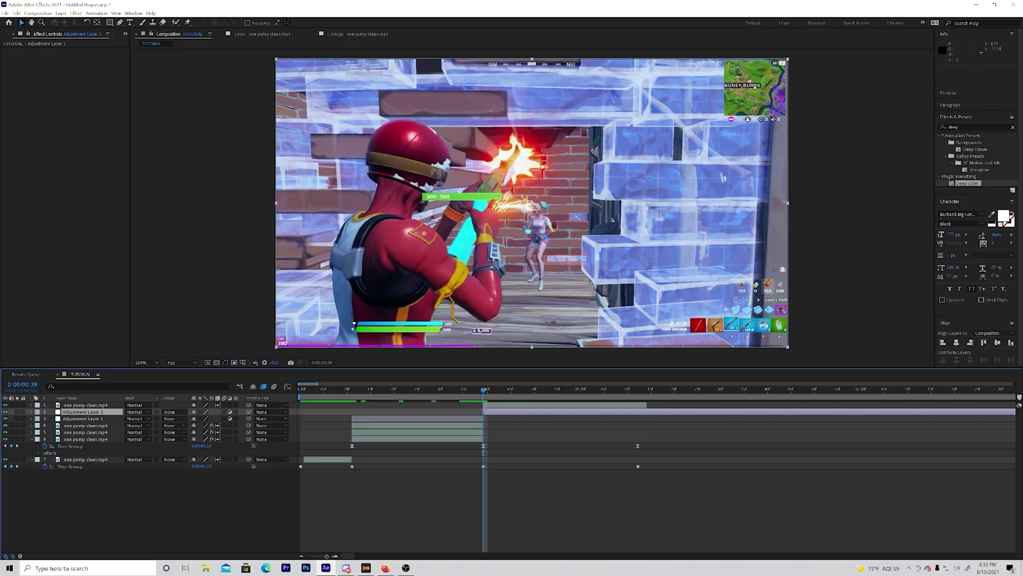
key("Delete")
Find the S_BlurMoCurves effect and apply it to the trimmed adjustment layer.
left_click_drag(483, 390, 406, 406)
left_click(405, 410)
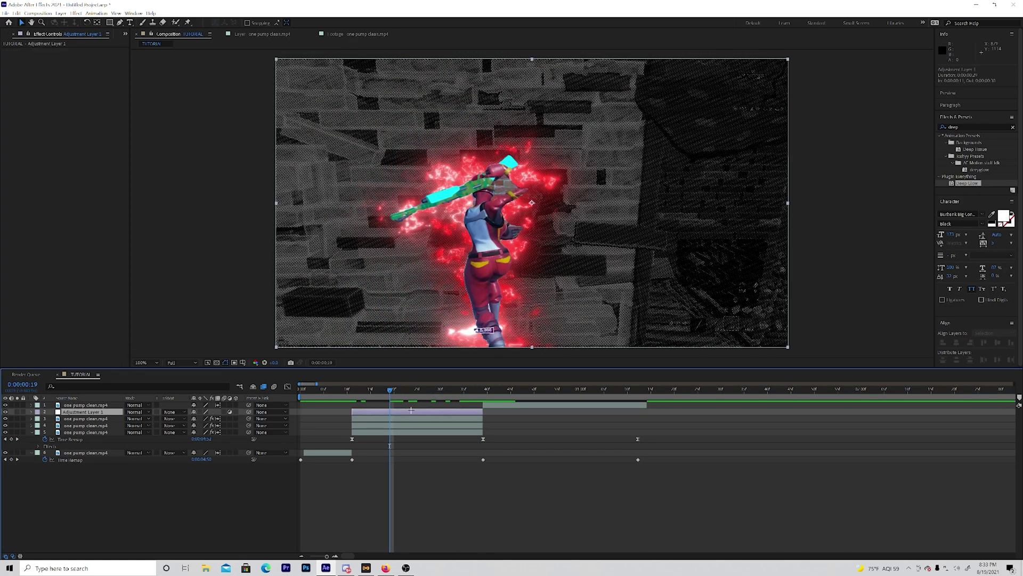
left_click(1013, 126)
type("blu")
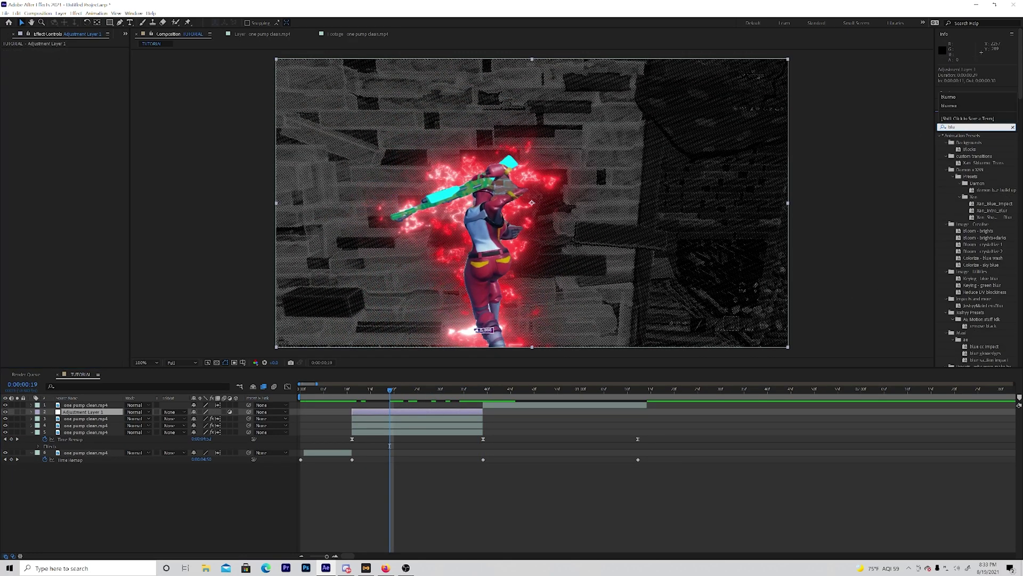
type("rmo")
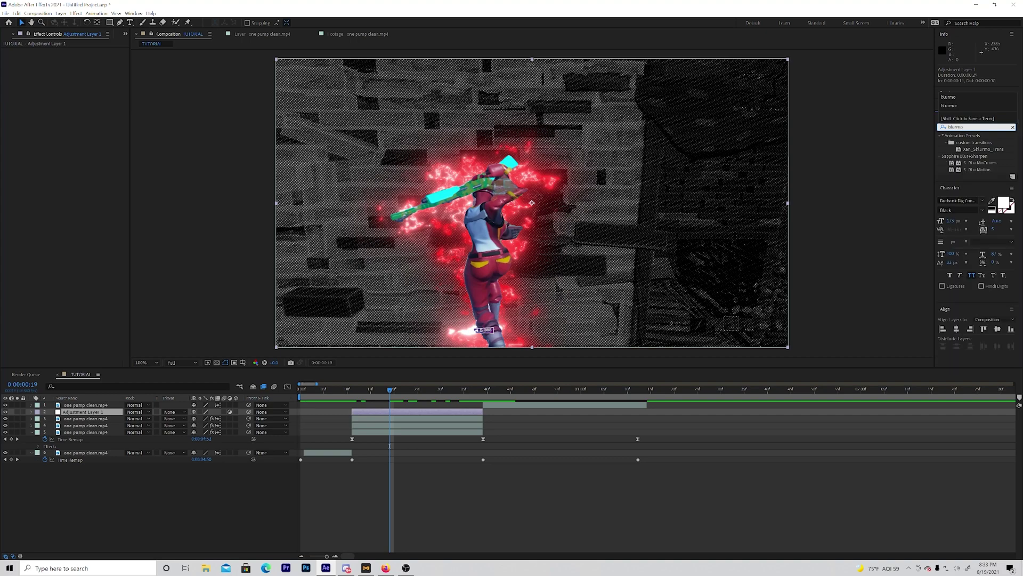
left_click_drag(973, 163, 419, 411)
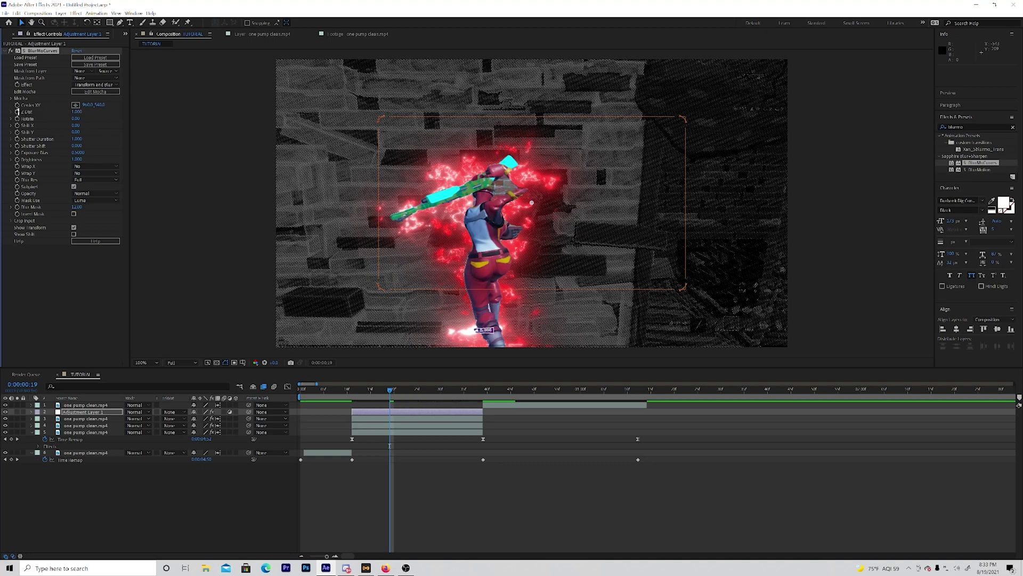
Place the first Z Dist and Rotate keyframes of S_BlurMoCurves at the adjustment layer's start, 0:00:00:11.
left_click_drag(384, 388, 352, 389)
key("u")
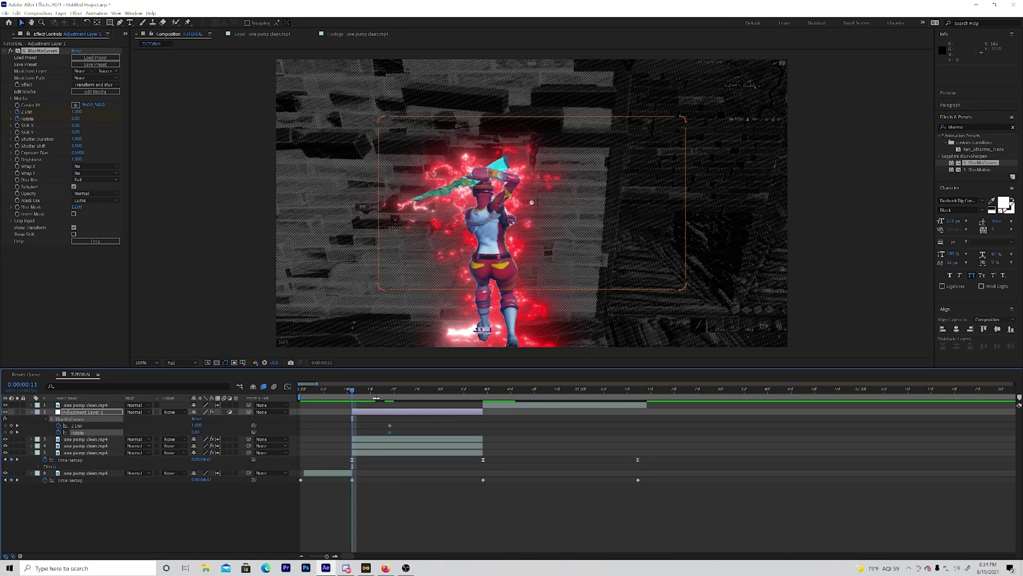
left_click(384, 423)
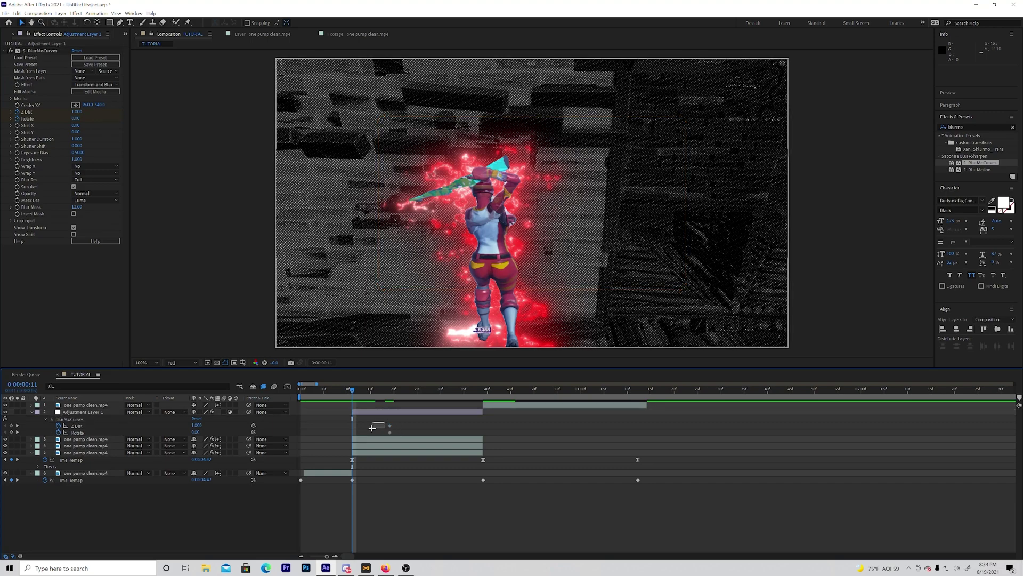
left_click_drag(375, 418, 356, 435)
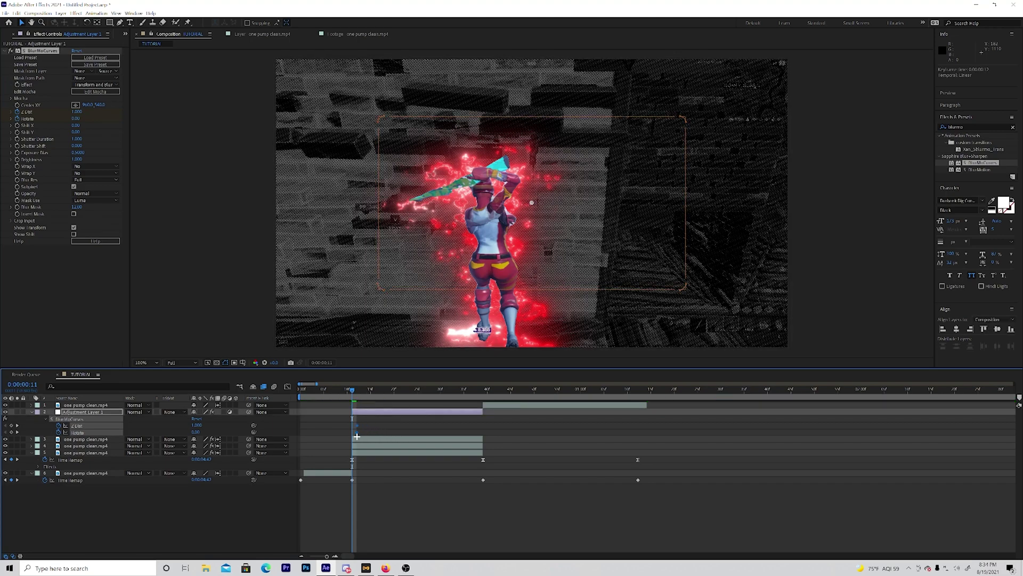
Keyframe a lower Z Dist and a Rotate of 3 near the middle of the adjustment layer, around 0:00:00:25.
left_click(413, 387)
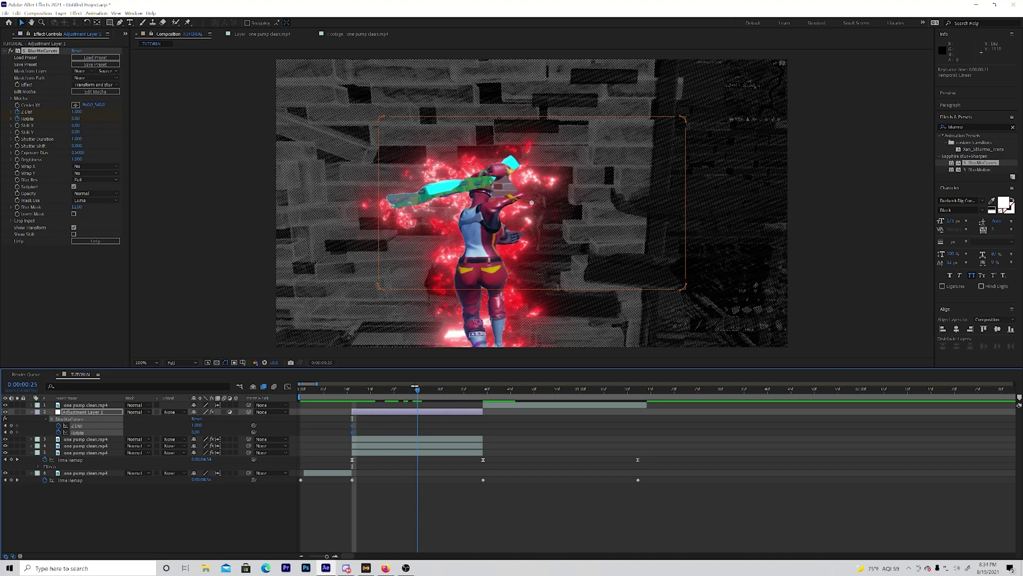
mouse_move(78, 111)
left_mouse_down()
mouse_move(62, 108)
mouse_move(75, 118)
left_mouse_up()
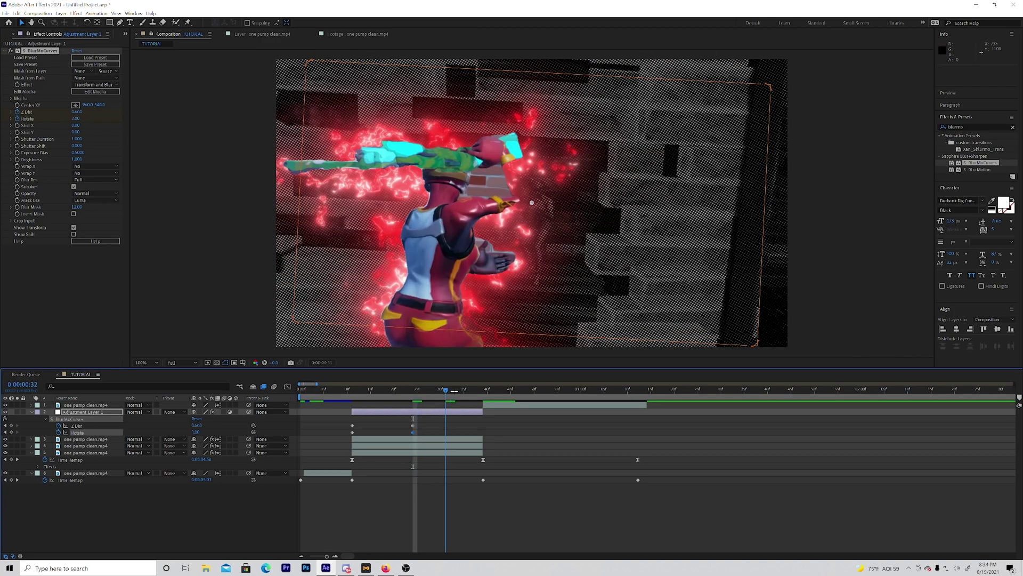
key("space")
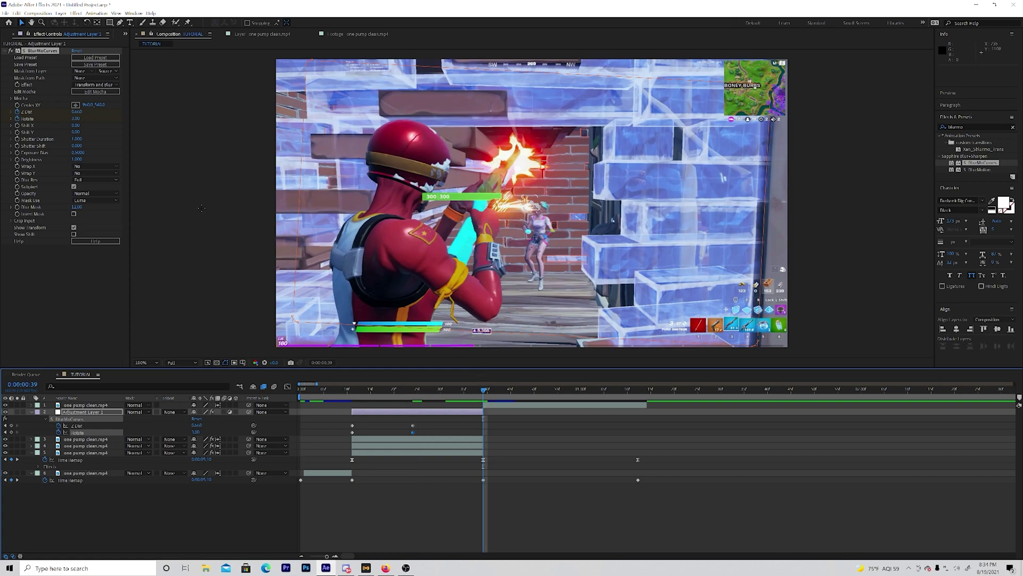
At 0:00:00:39, keyframe the S_BlurMoCurves Z Dist at 1 and Rotate at 0.
left_click(77, 112)
type("1")
key("Return")
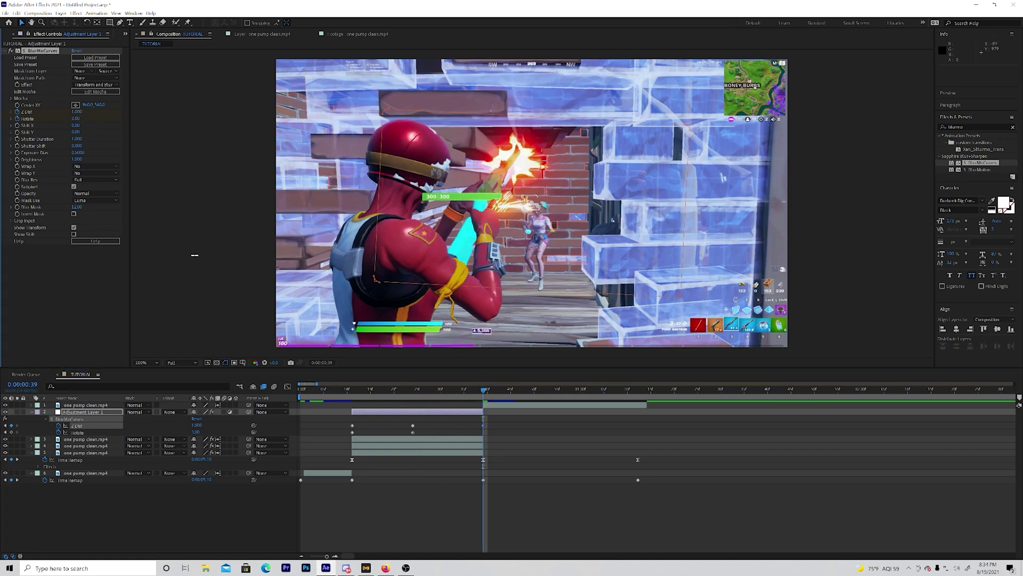
left_click(77, 118)
type("0")
key("Return")
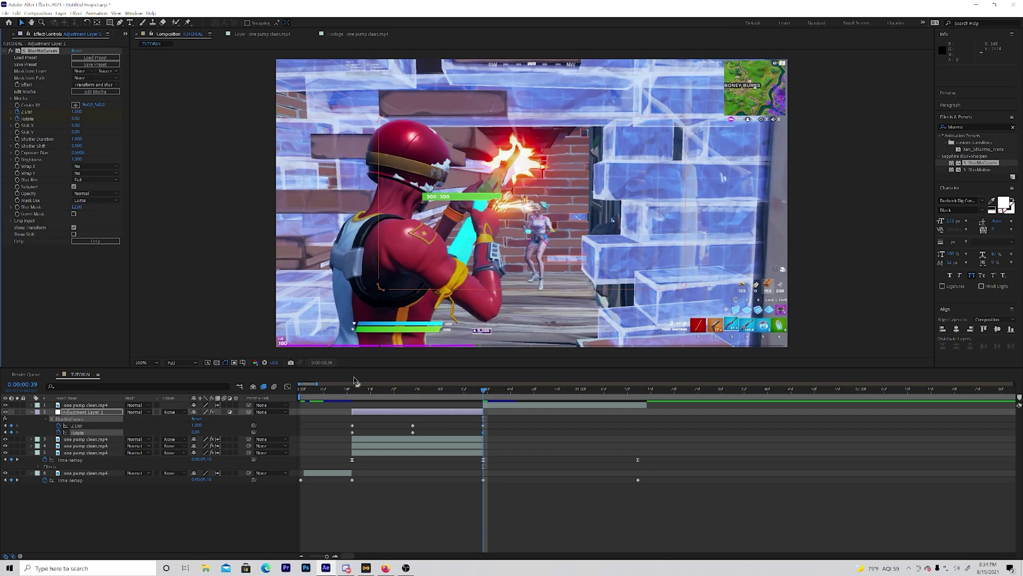
Apply Easy Ease to all Z Dist and Rotate keyframes on the adjustment layer.
left_click_drag(479, 390, 380, 389)
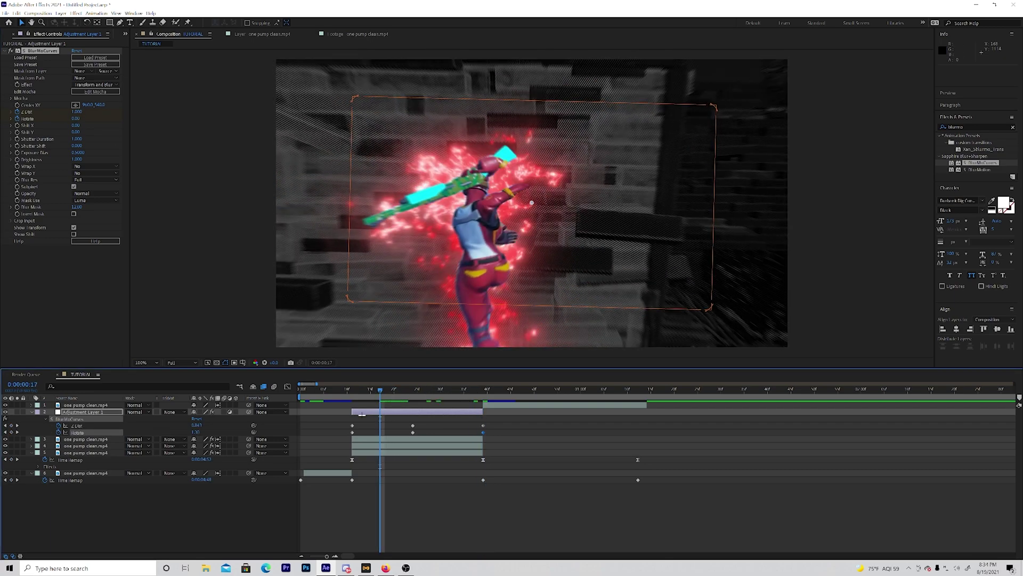
left_click_drag(346, 422, 505, 438)
key("F9")
Reshape the Z Dist value curve into a steep drop, a flat middle and a steep return at the end.
left_click(288, 386)
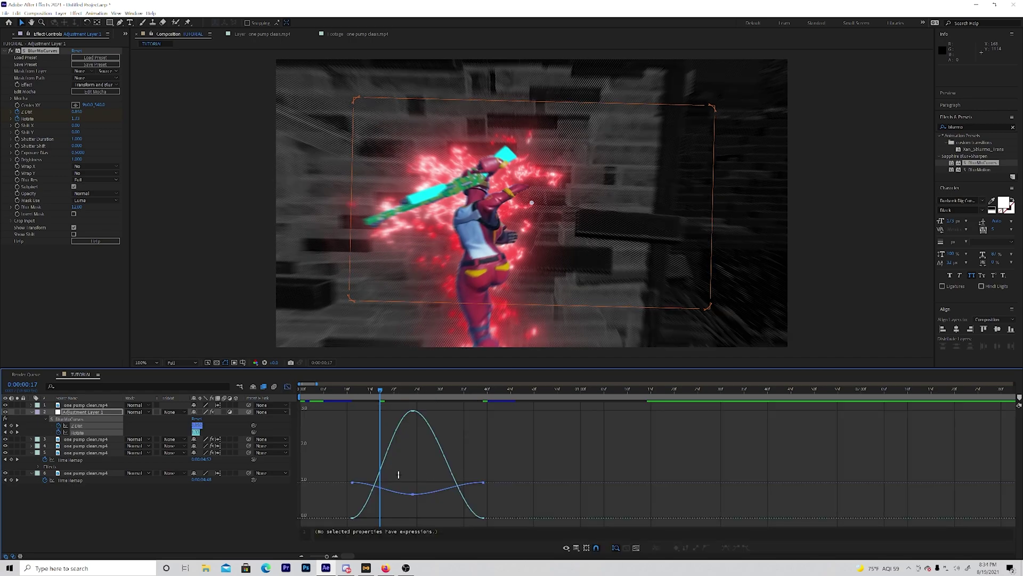
left_click(85, 498)
left_click(77, 425)
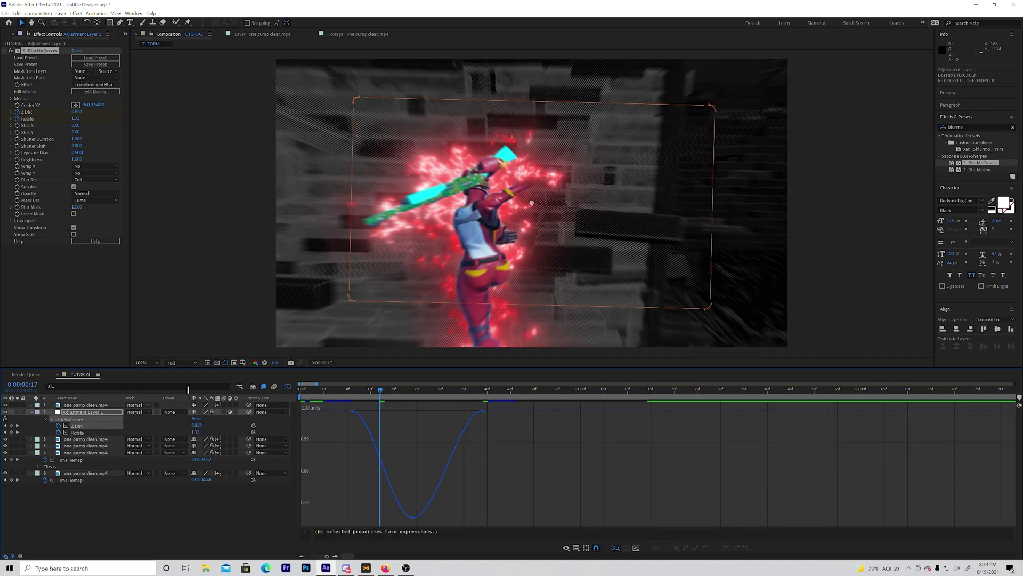
left_click(352, 411)
key("=")
key("=")
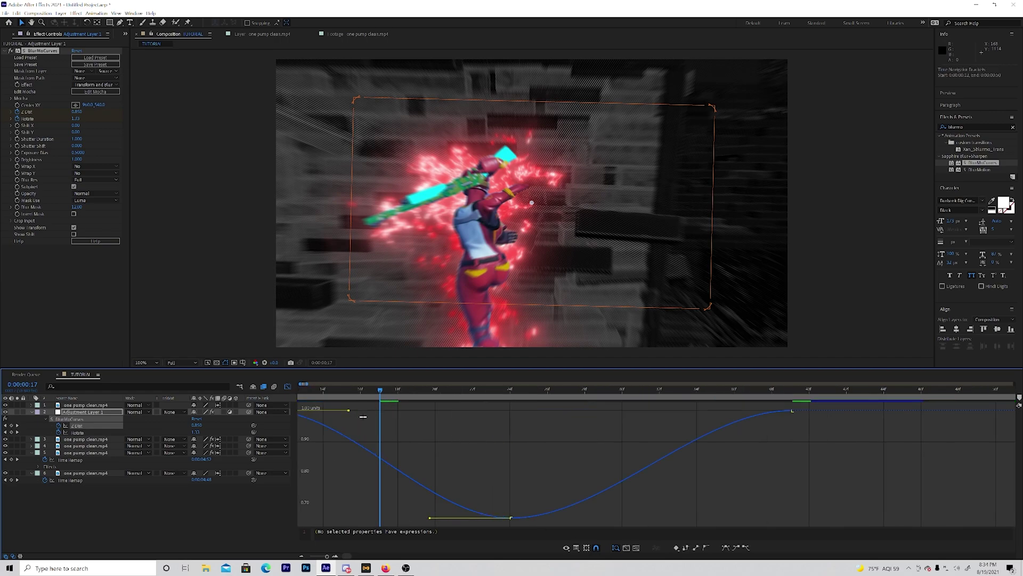
left_click_drag(349, 410, 378, 509)
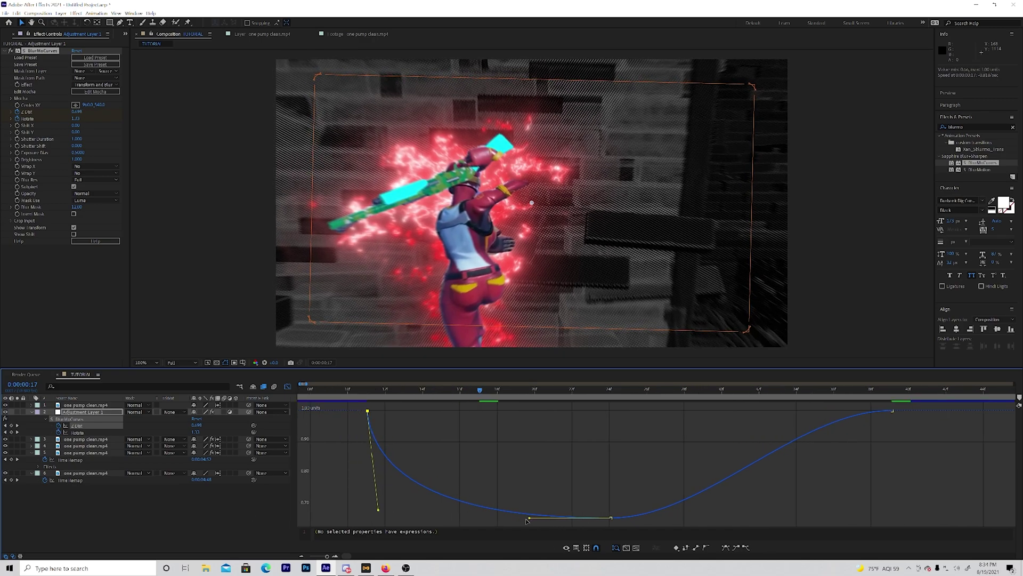
left_click_drag(529, 519, 490, 520)
left_click_drag(704, 514, 796, 459)
left_click_drag(841, 453, 916, 488)
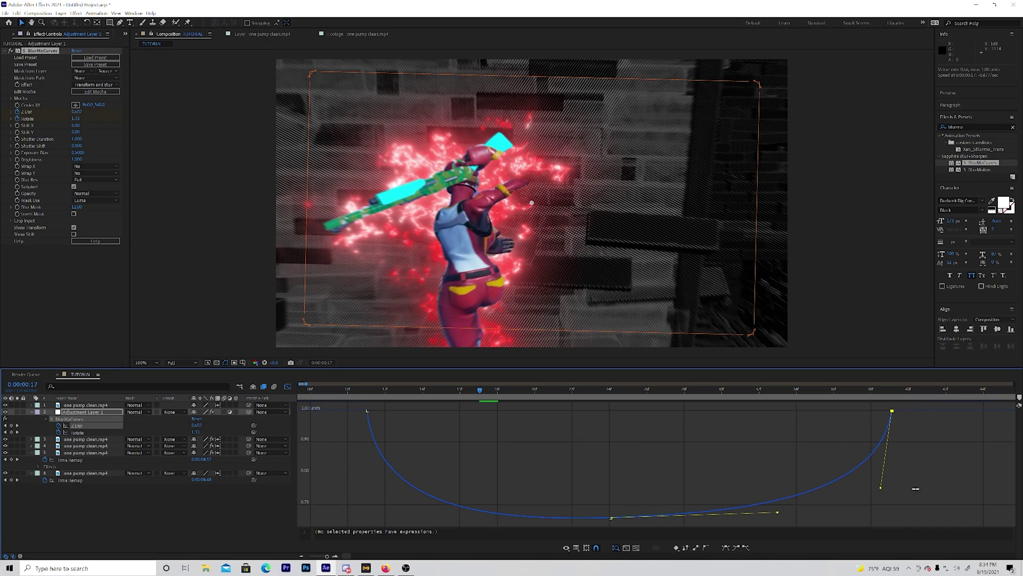
Reshape the Rotate value curve into a steep rise, a flat peak and a steep fall at the last keyframe.
left_click(99, 433)
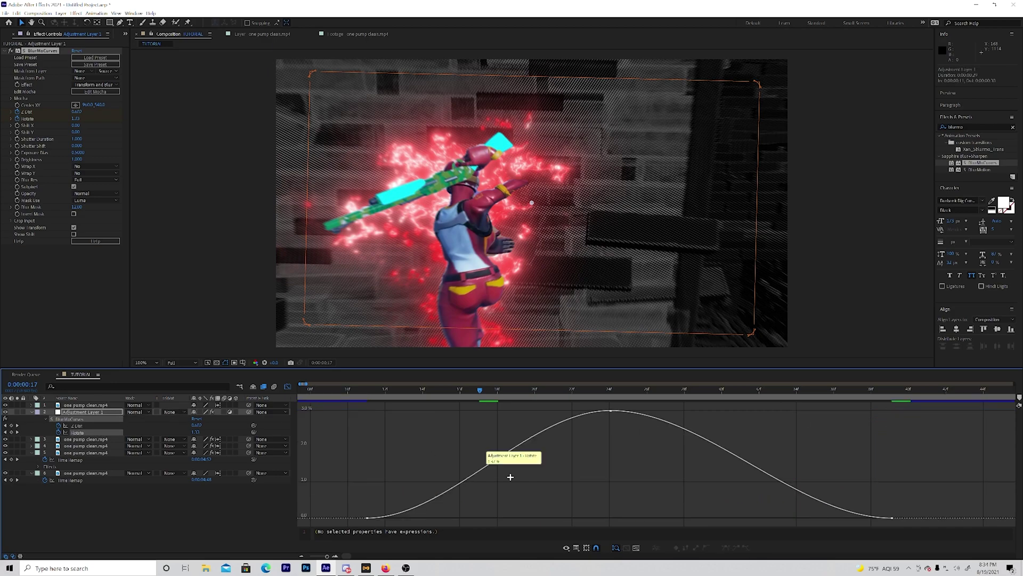
left_click(367, 520)
left_click(611, 410, "shift")
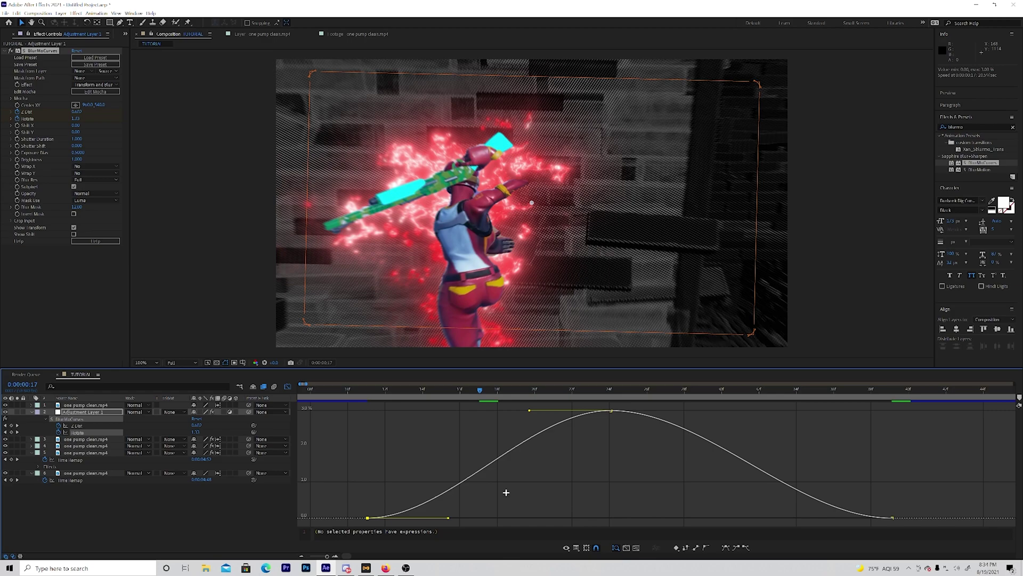
left_click(449, 520)
left_click(387, 518)
left_click_drag(449, 517, 378, 415)
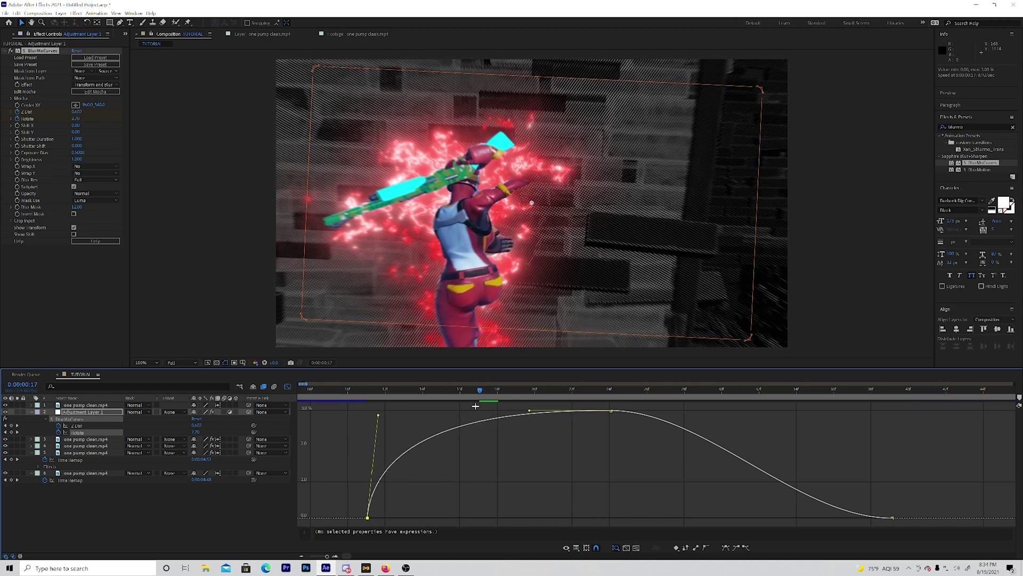
left_click(523, 414)
left_click(611, 410)
left_click_drag(530, 412, 489, 411)
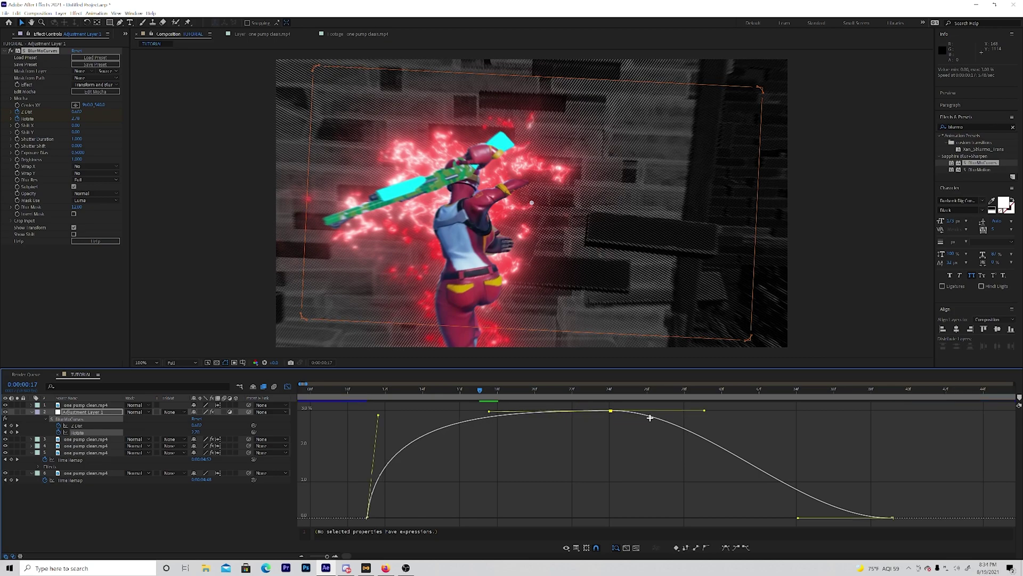
left_click_drag(704, 412, 737, 410)
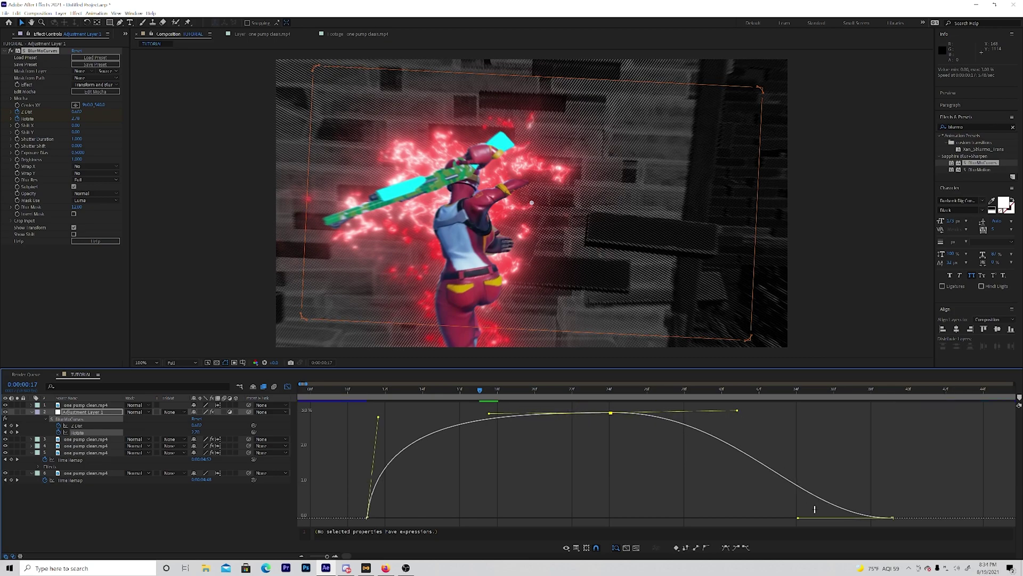
left_click_drag(799, 519, 870, 430)
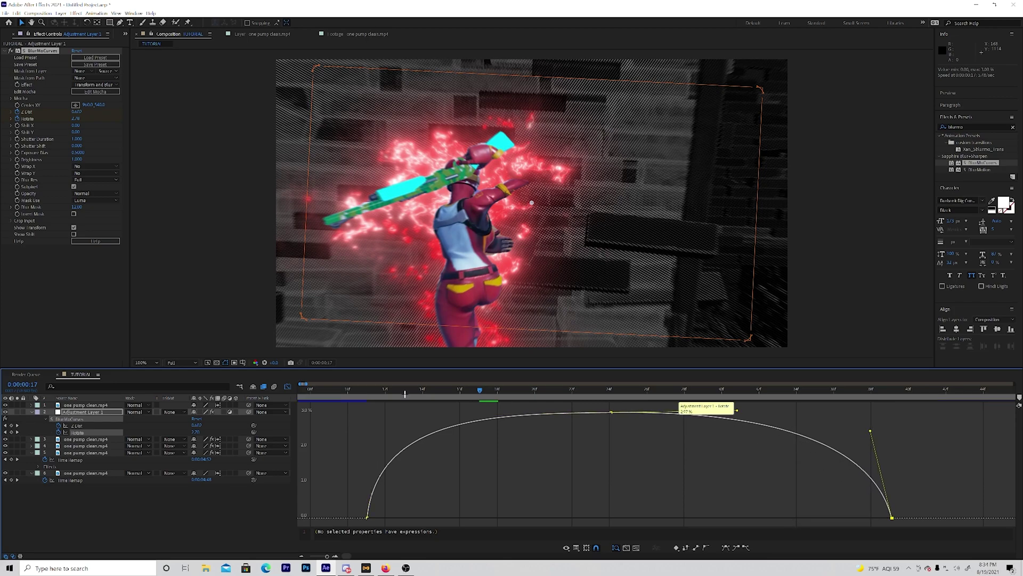
left_click(287, 386)
Reduce the preview resolution to Quarter and preview the composition from its start.
left_click_drag(307, 383, 299, 392)
left_click(186, 362)
left_click(184, 408)
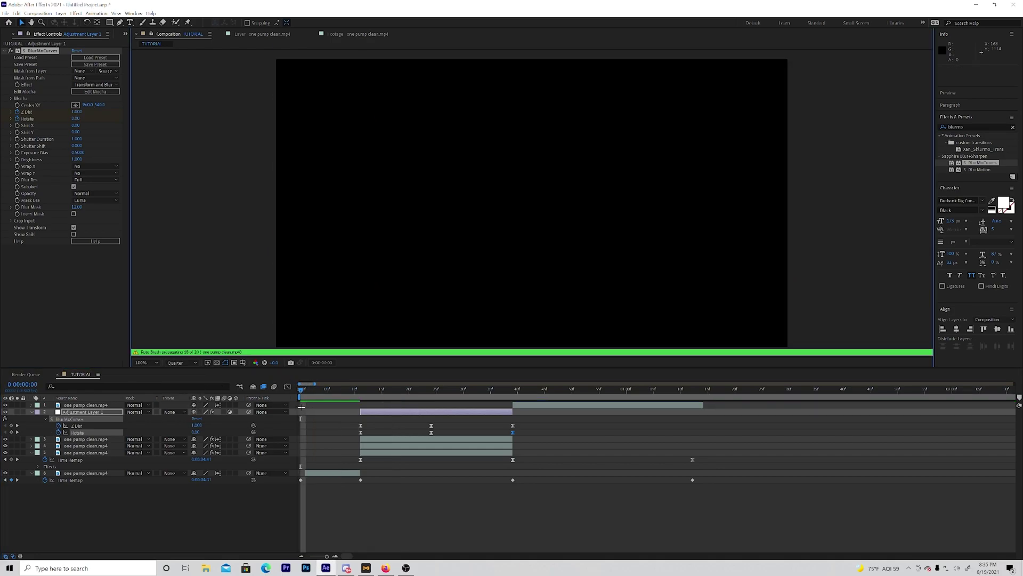
key("space")
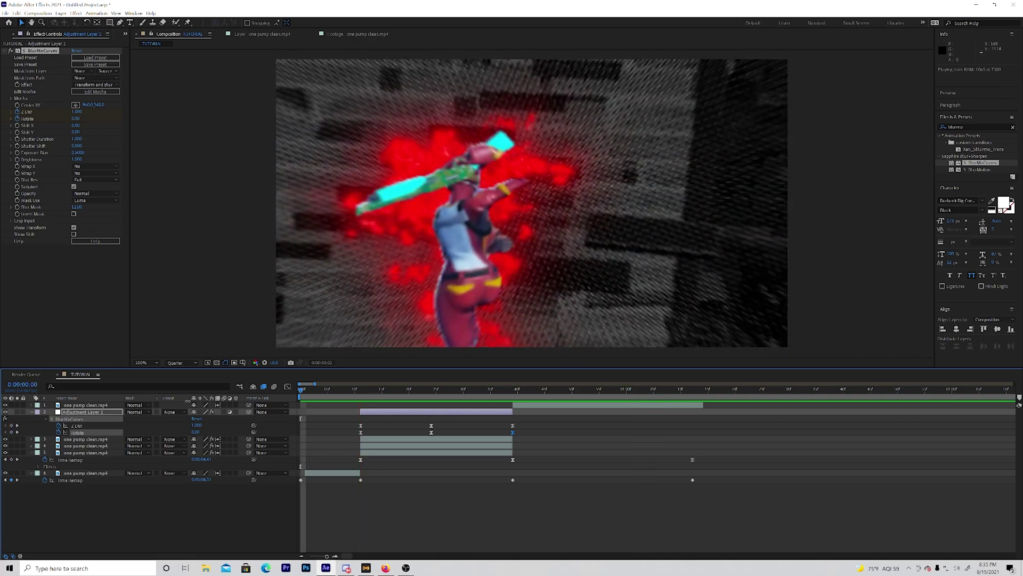
key("space")
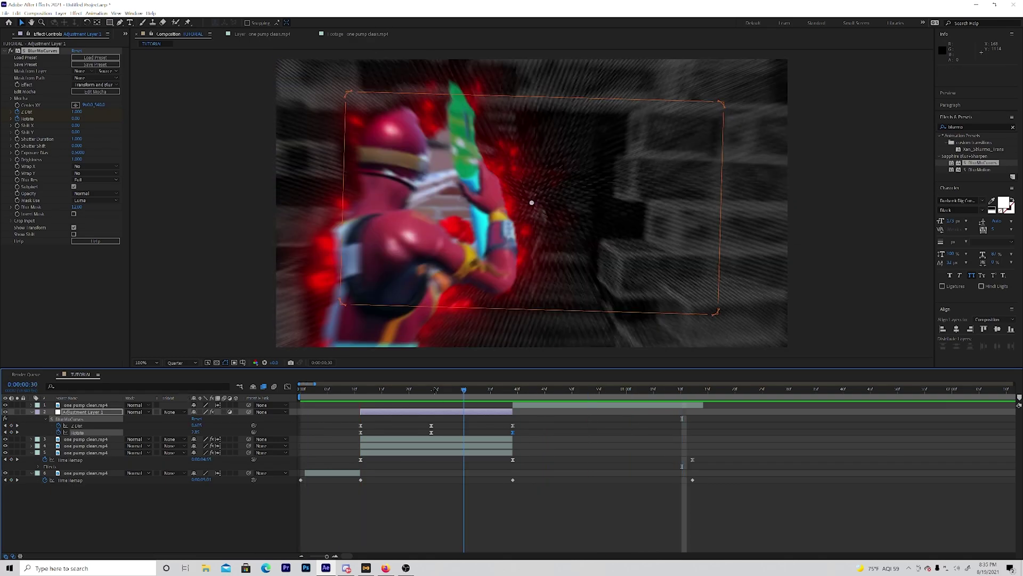
key("space")
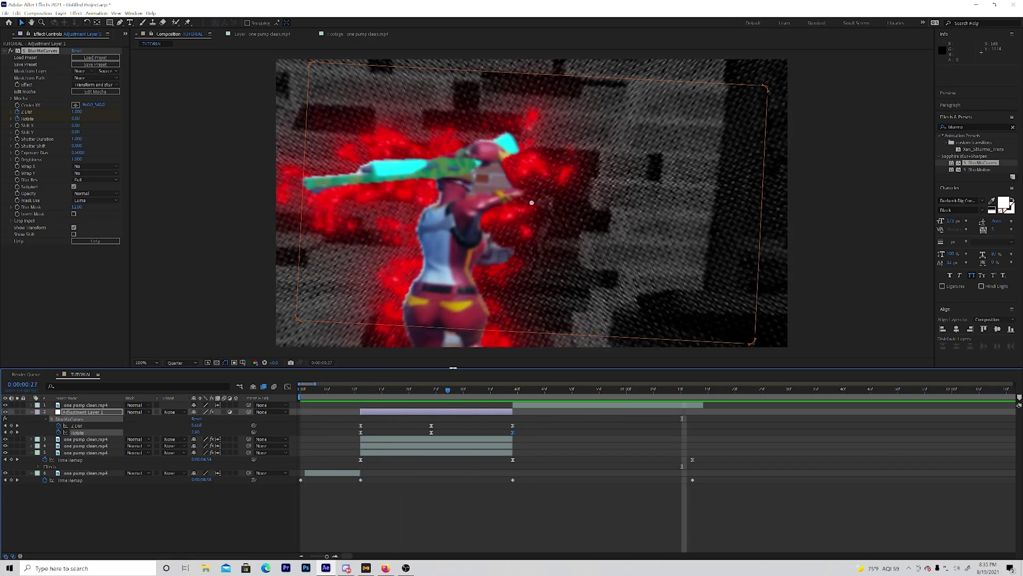
Move the last Z Dist and Rotate keyframes one frame earlier, to 0:00:00:38.
left_click_drag(453, 368, 432, 357)
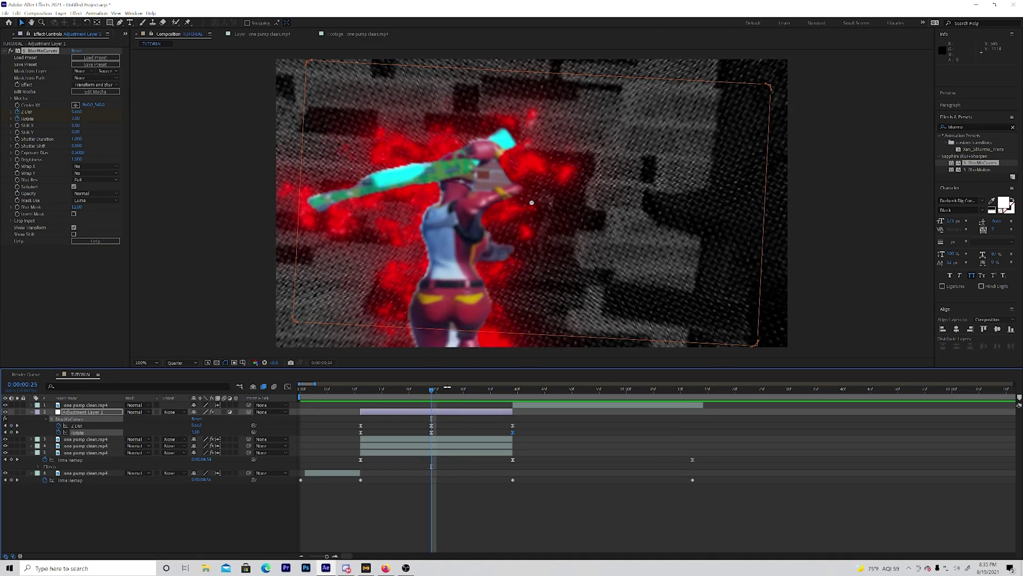
key("space")
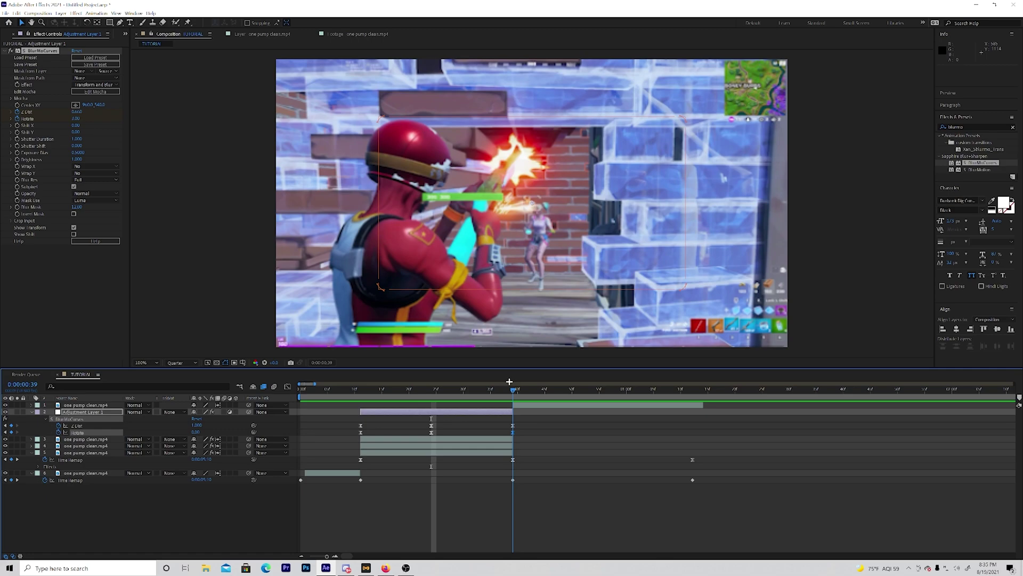
key("Page_Up")
mouse_move(507, 435)
left_mouse_down()
mouse_move(516, 424)
mouse_move(508, 425)
left_mouse_up()
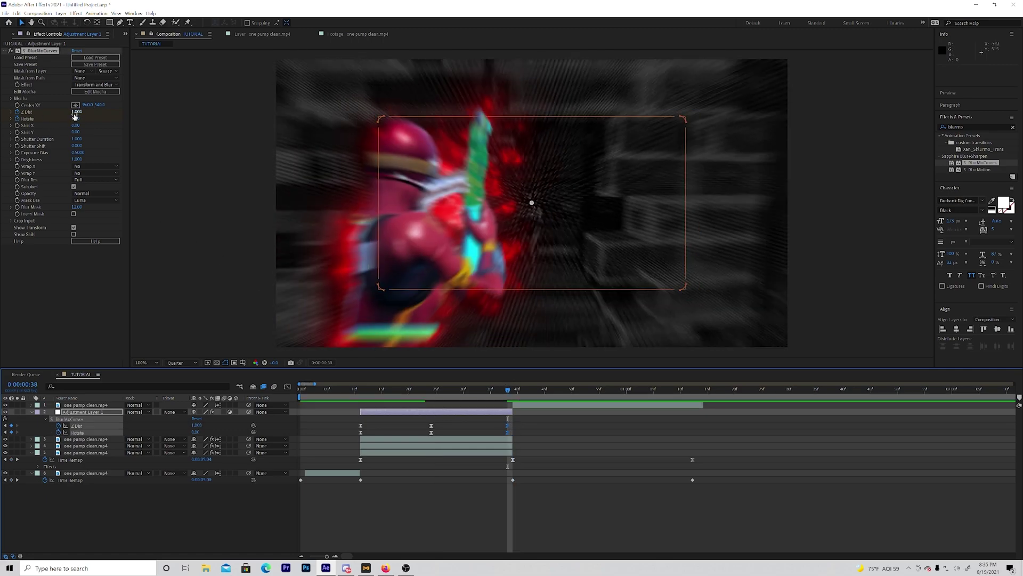
Check the Z Dist and Rotate curves, preview the composition from its start, and scrub through the zoom section.
left_click_drag(504, 397, 290, 384)
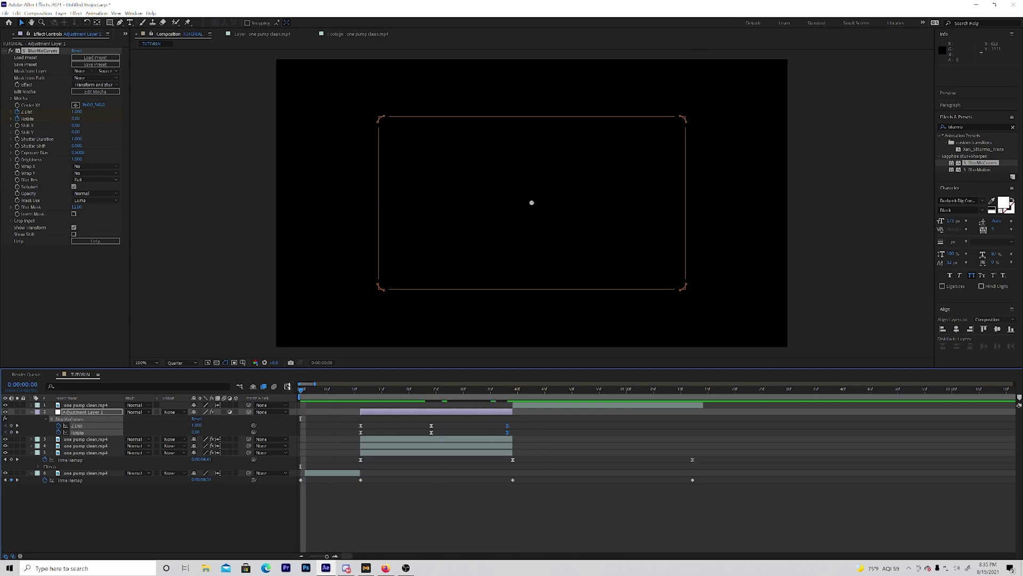
left_click(287, 386)
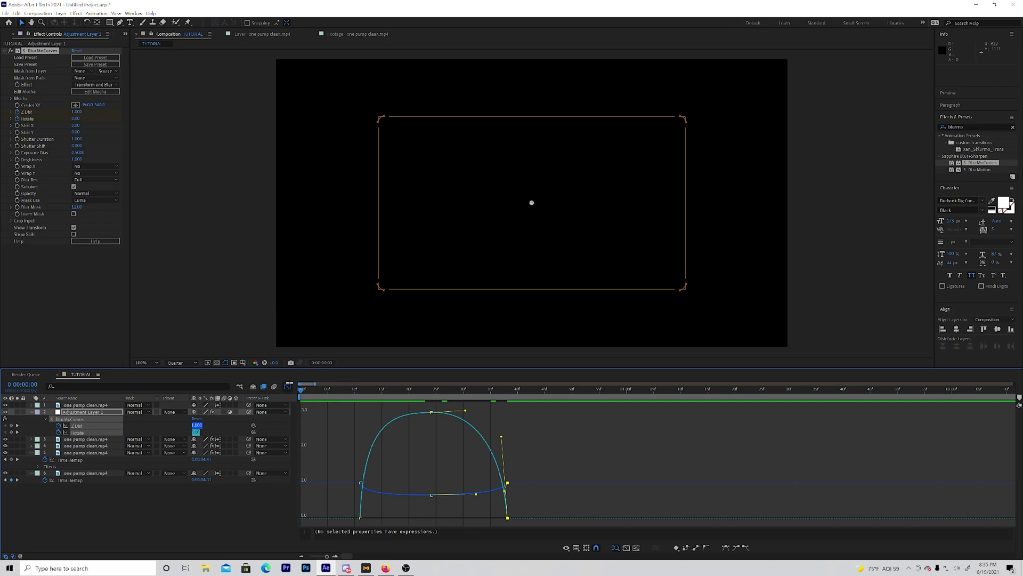
left_click(287, 386)
key("space")
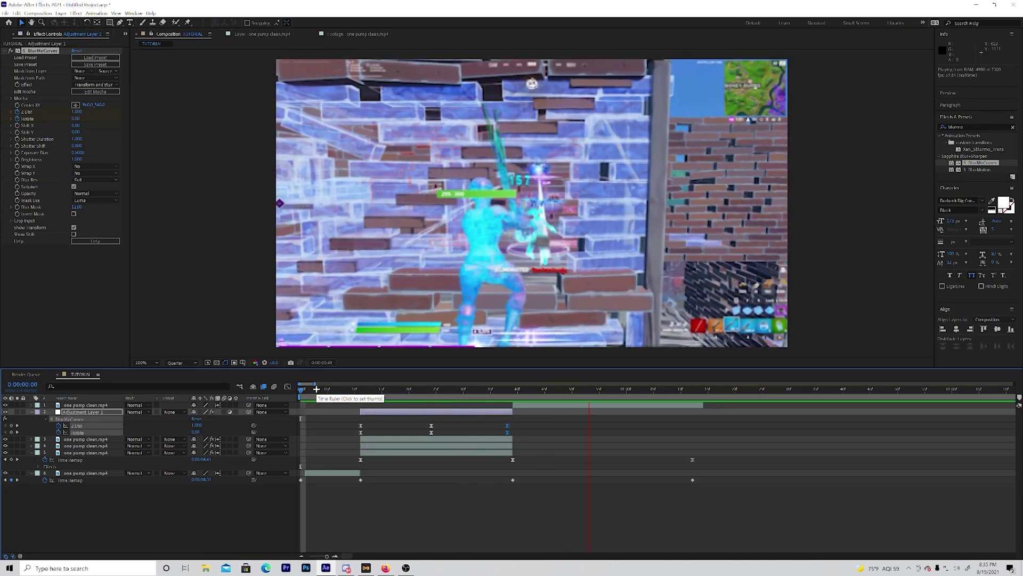
left_click(390, 385)
left_click_drag(390, 385, 389, 356)
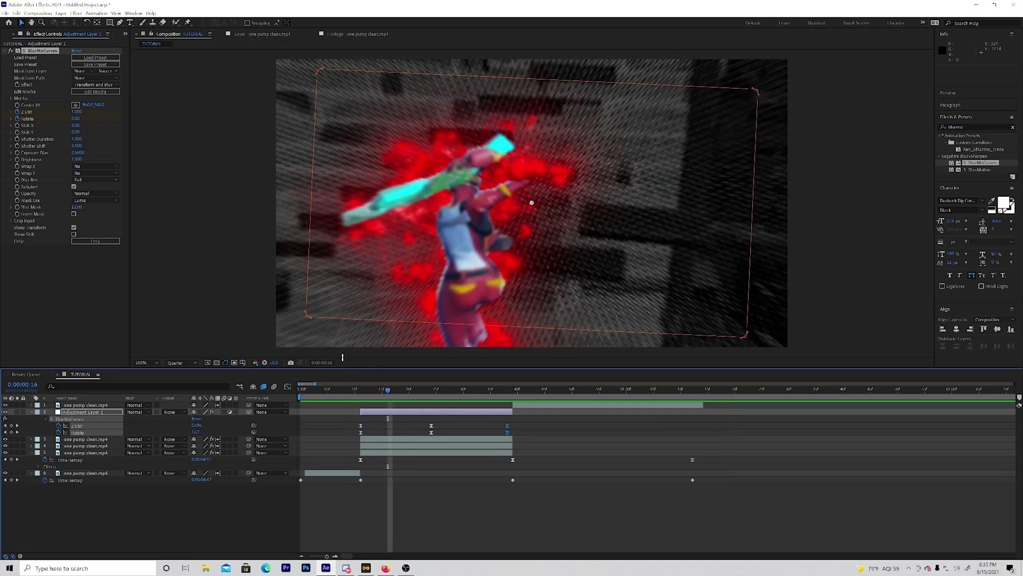